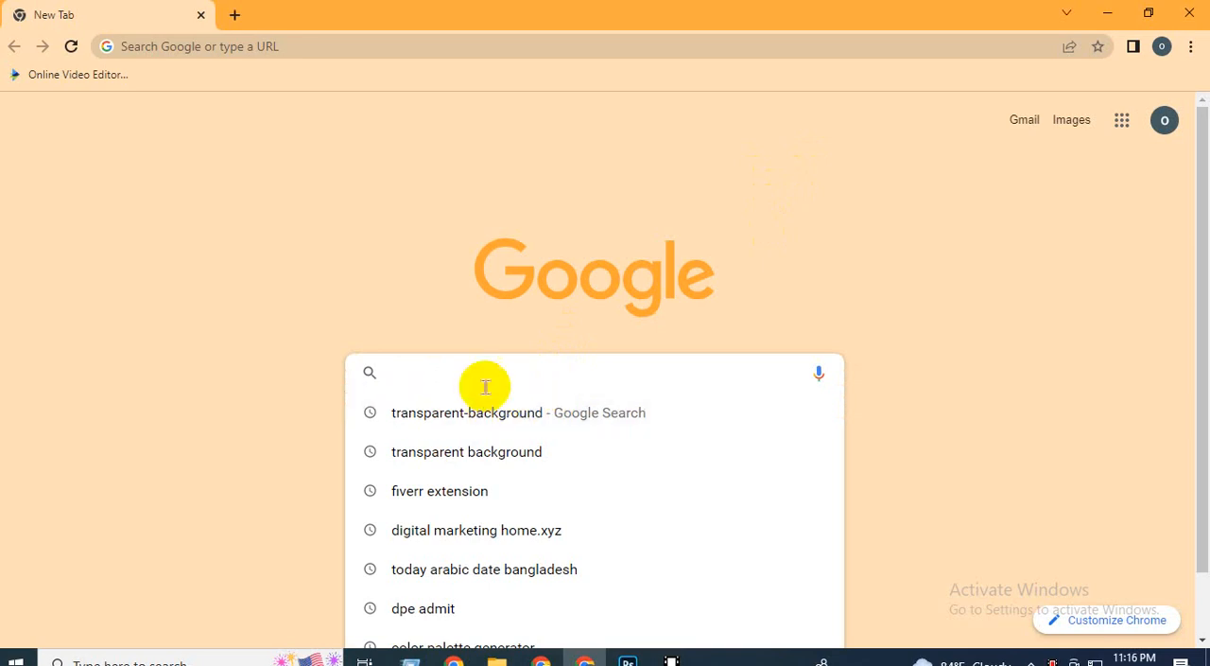
Search Google for transparent-background and preview the Photoshop checkerboard picture among the image results.
text(transparent-background)
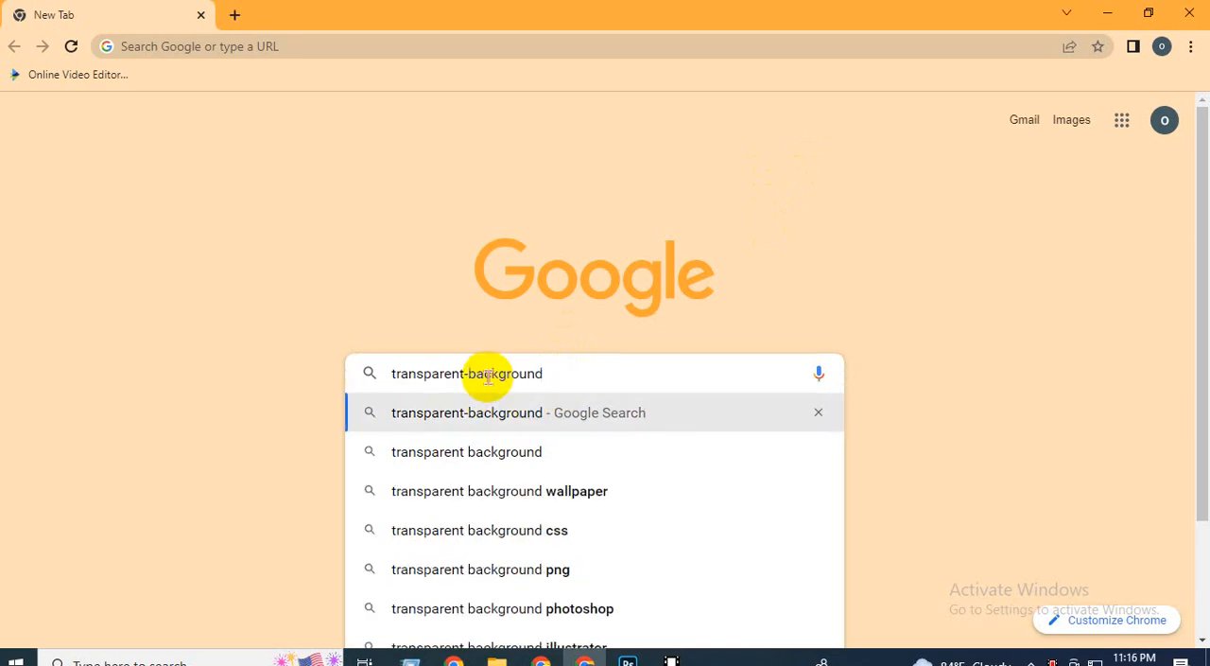
key(Return)
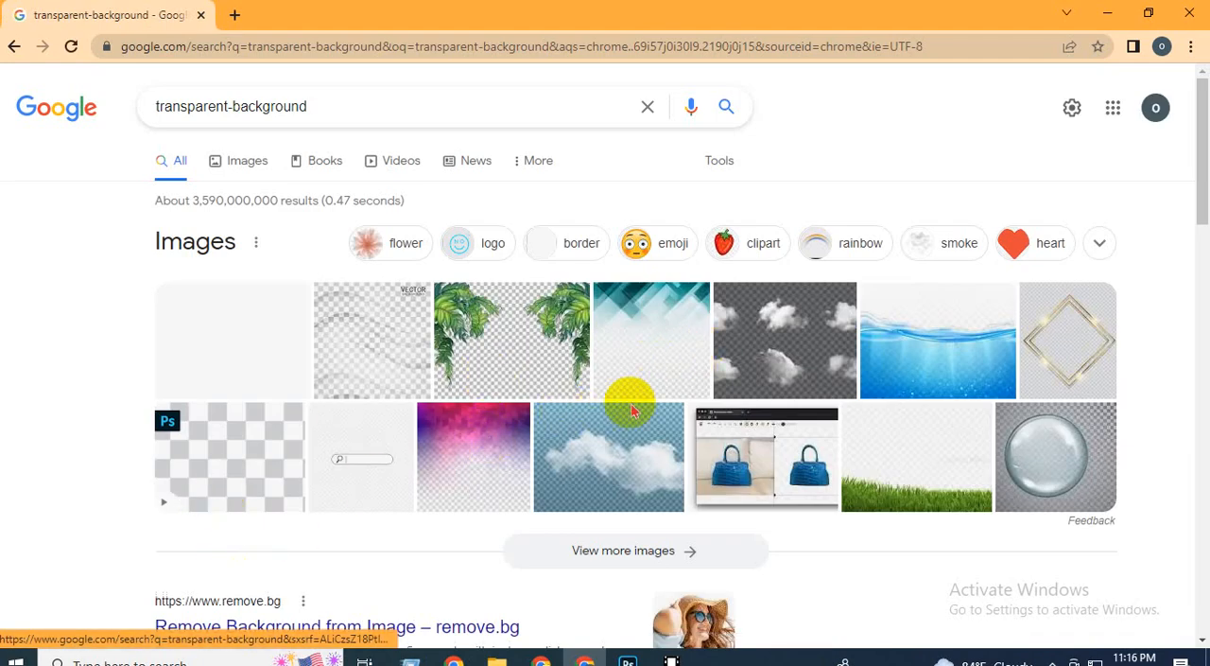
scroll(567, 389, down, 1)
click(241, 378)
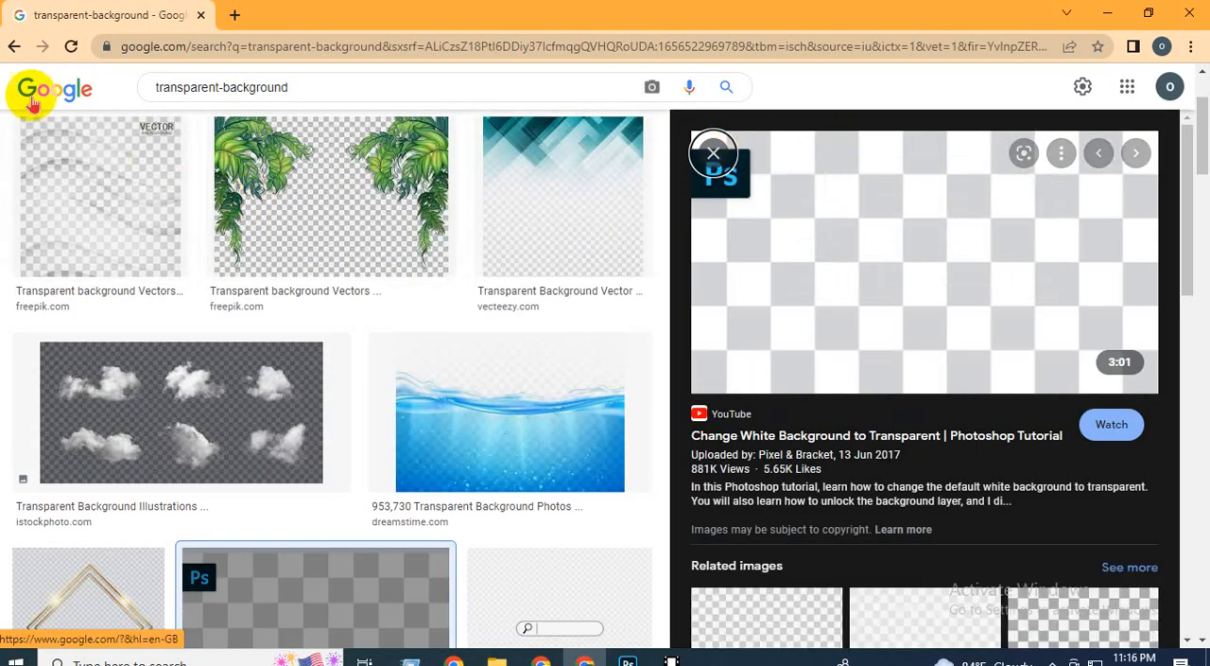
Return to the search results, switch to image results, and preview the Adobe Stock checkerboard pattern.
click(13, 47)
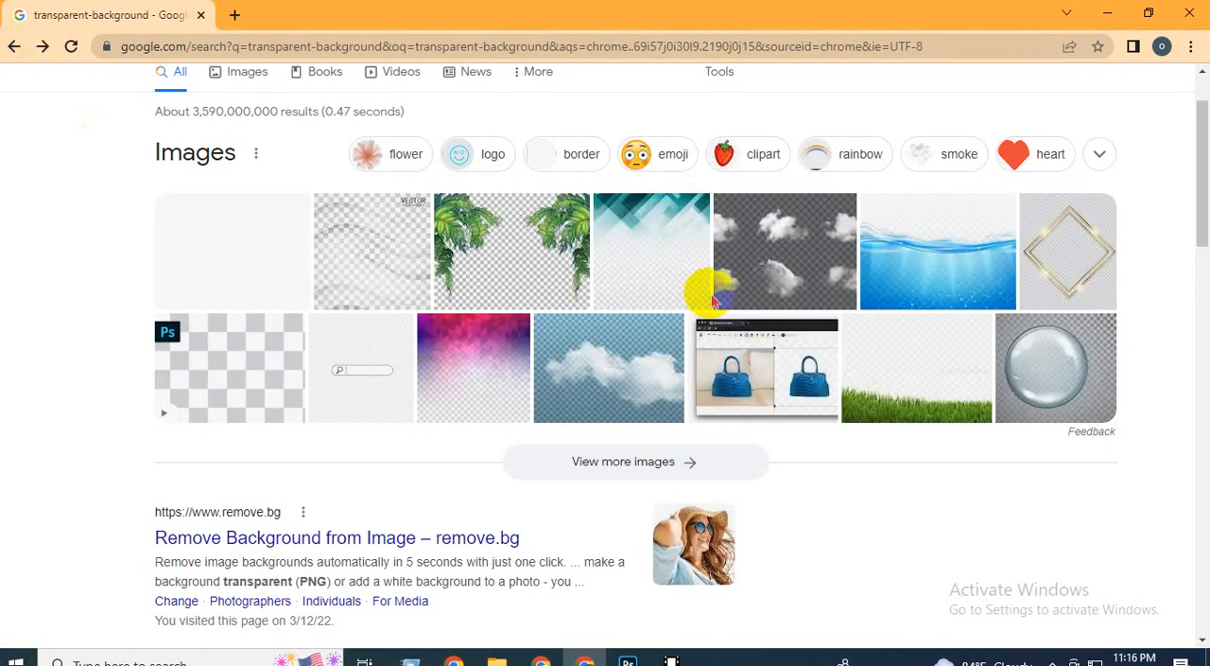
scroll(636, 314, down, 2)
scroll(454, 301, up, 3)
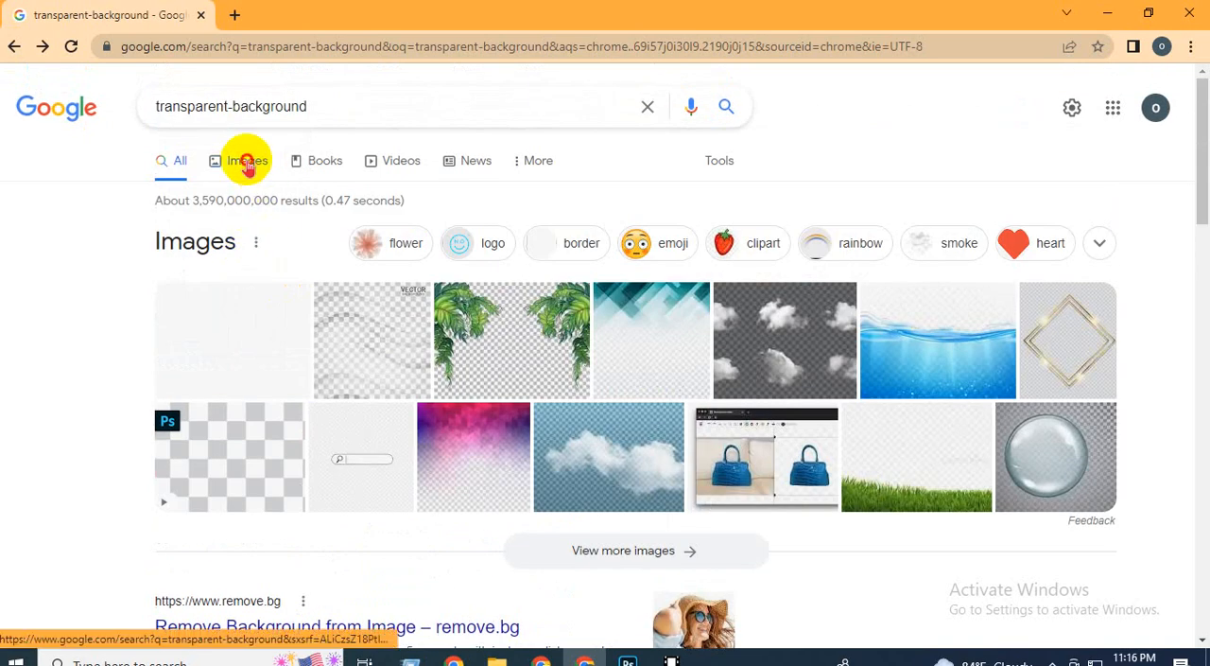
click(241, 160)
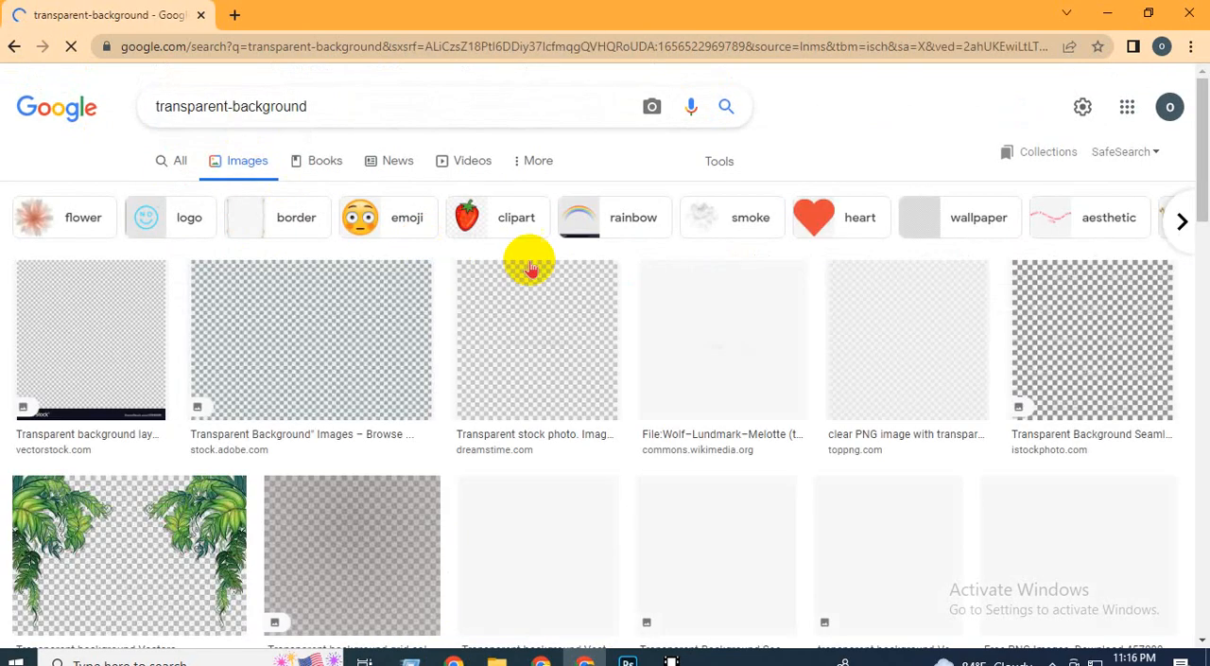
click(305, 345)
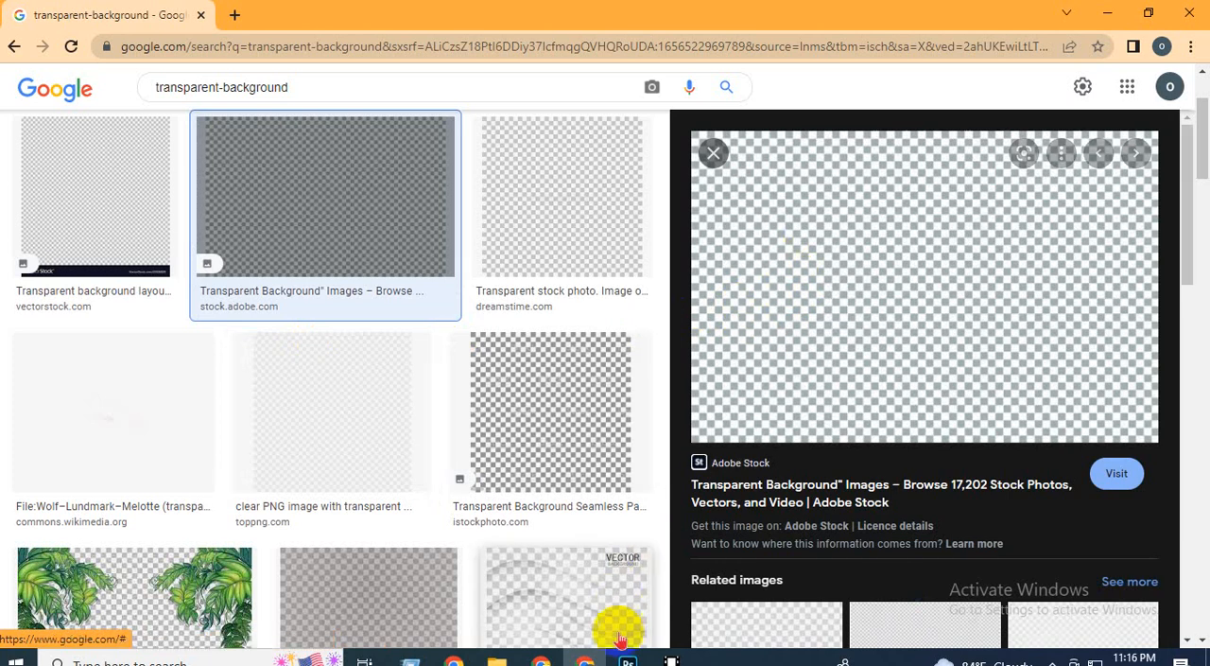
Switch to Photoshop and create a 500 x 500 px RGB document at 300 pixels/inch with a white background.
click(628, 660)
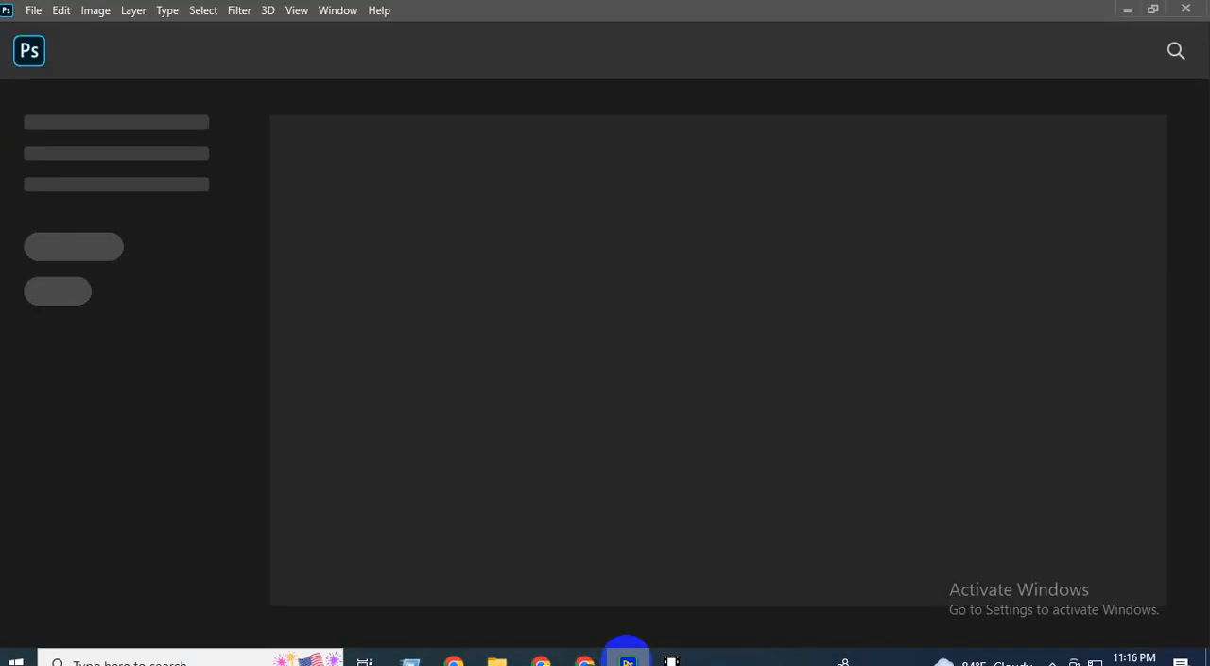
click(35, 11)
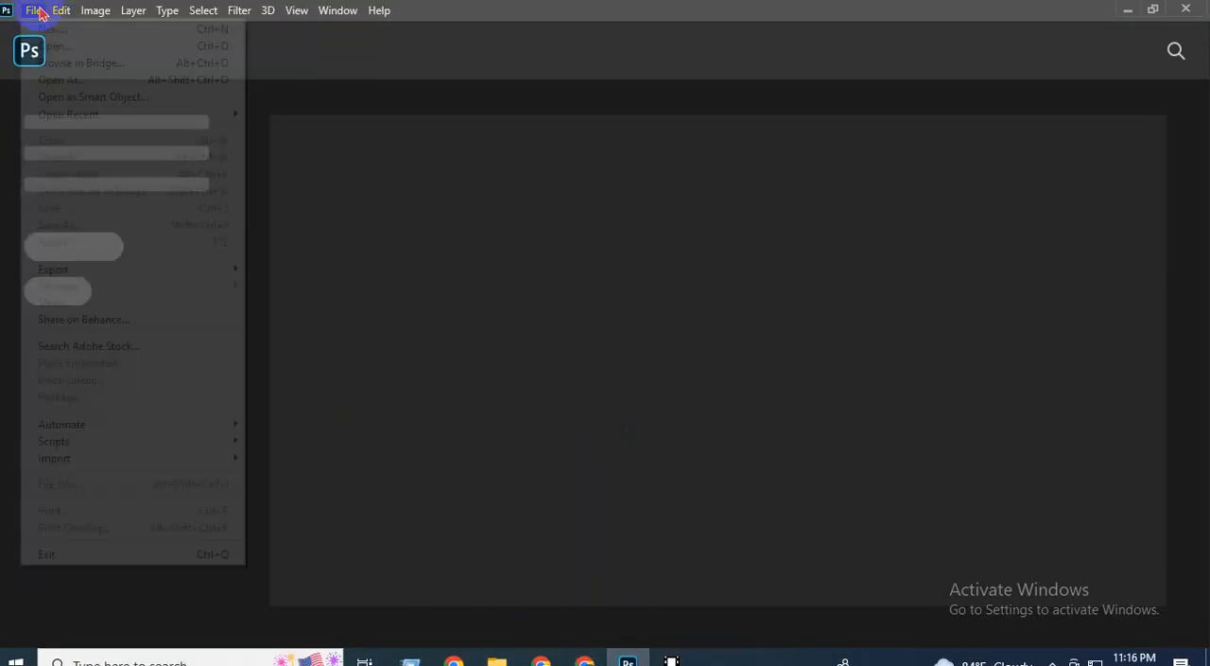
click(36, 11)
click(34, 11)
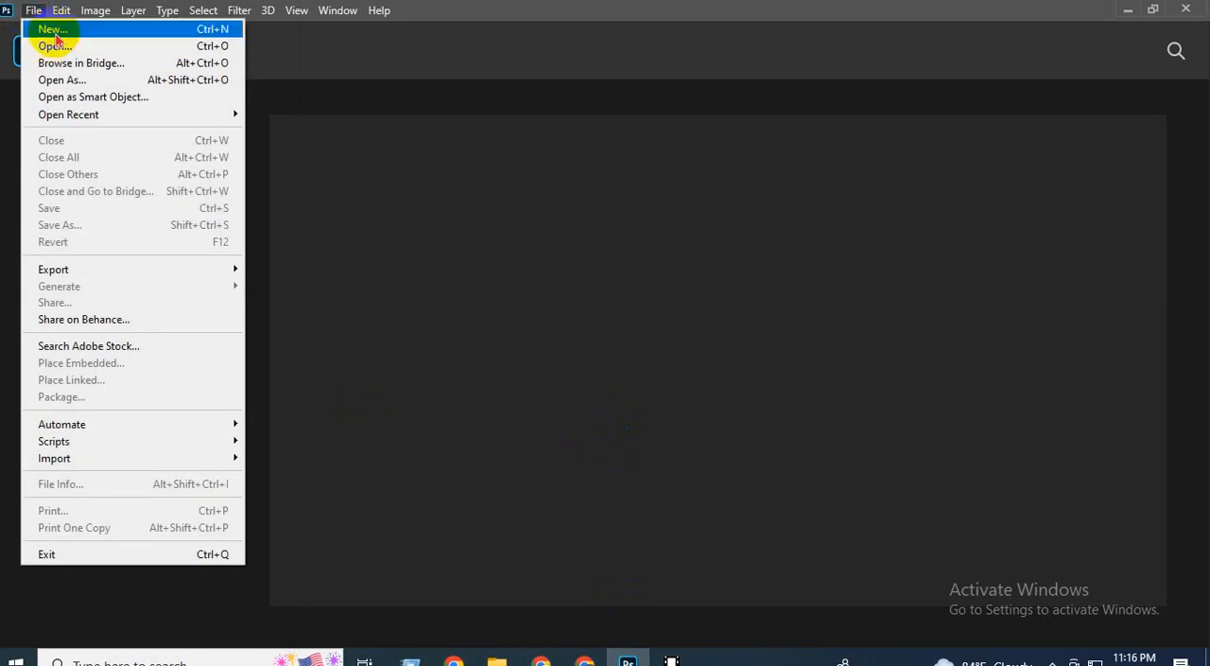
click(52, 29)
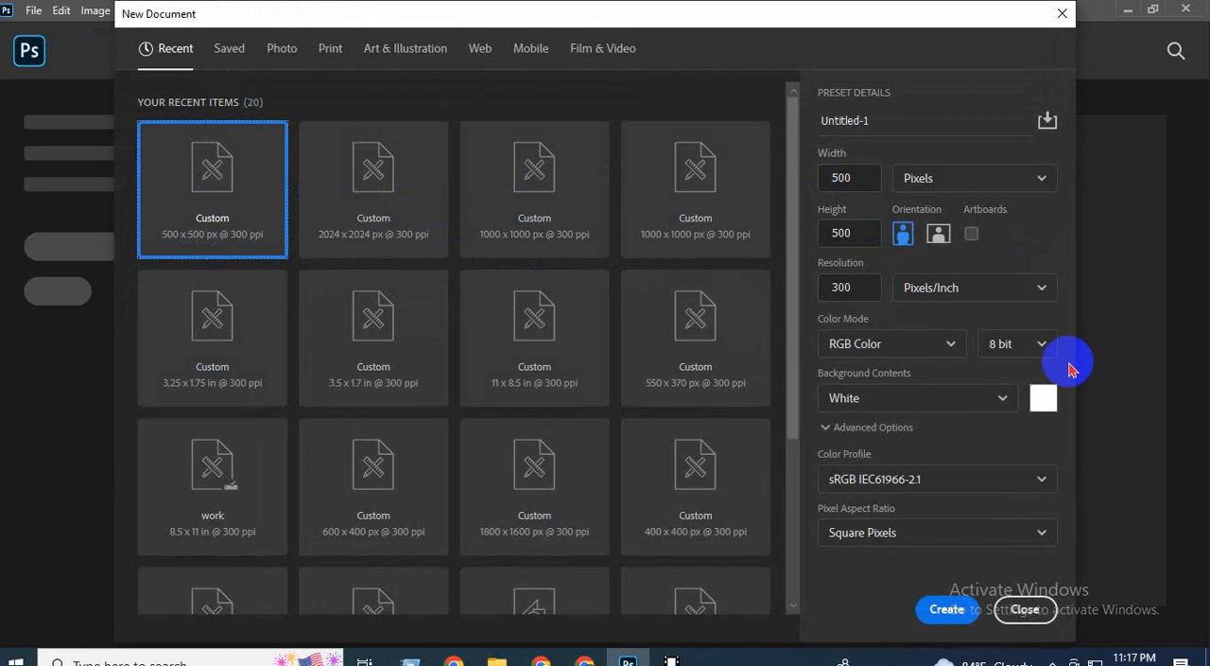
click(946, 609)
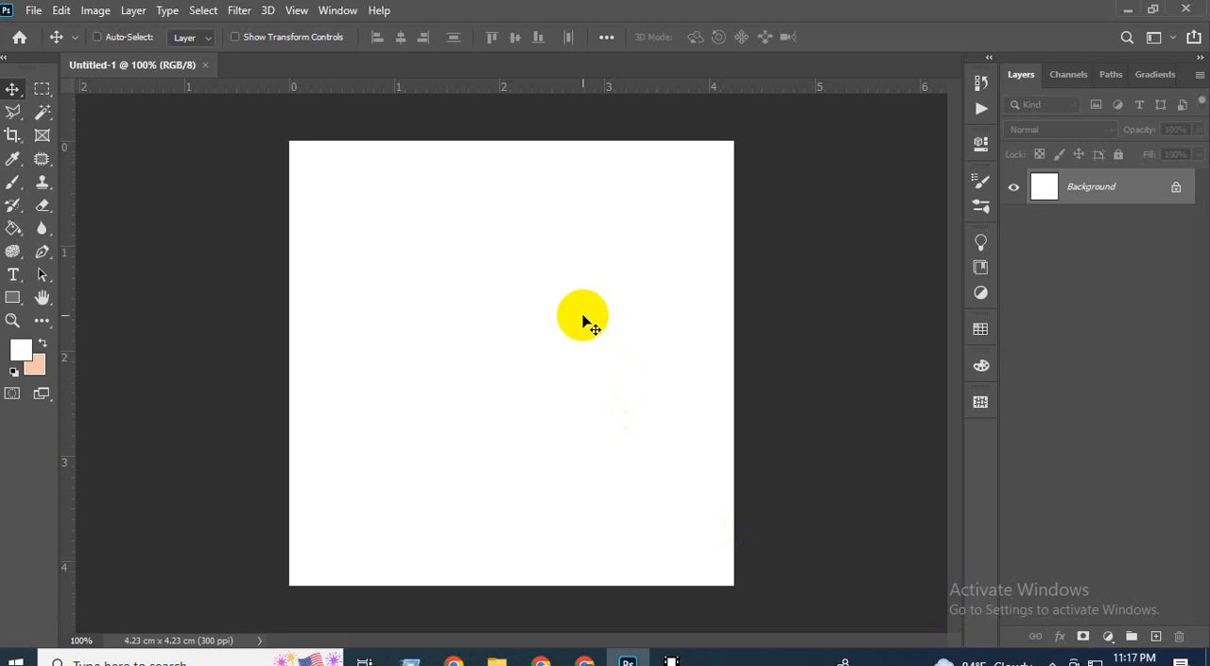
Duplicate the Background layer as Layer 1, and undo the extra copy made of Layer 1.
key(ctrl+shift+alt+n)
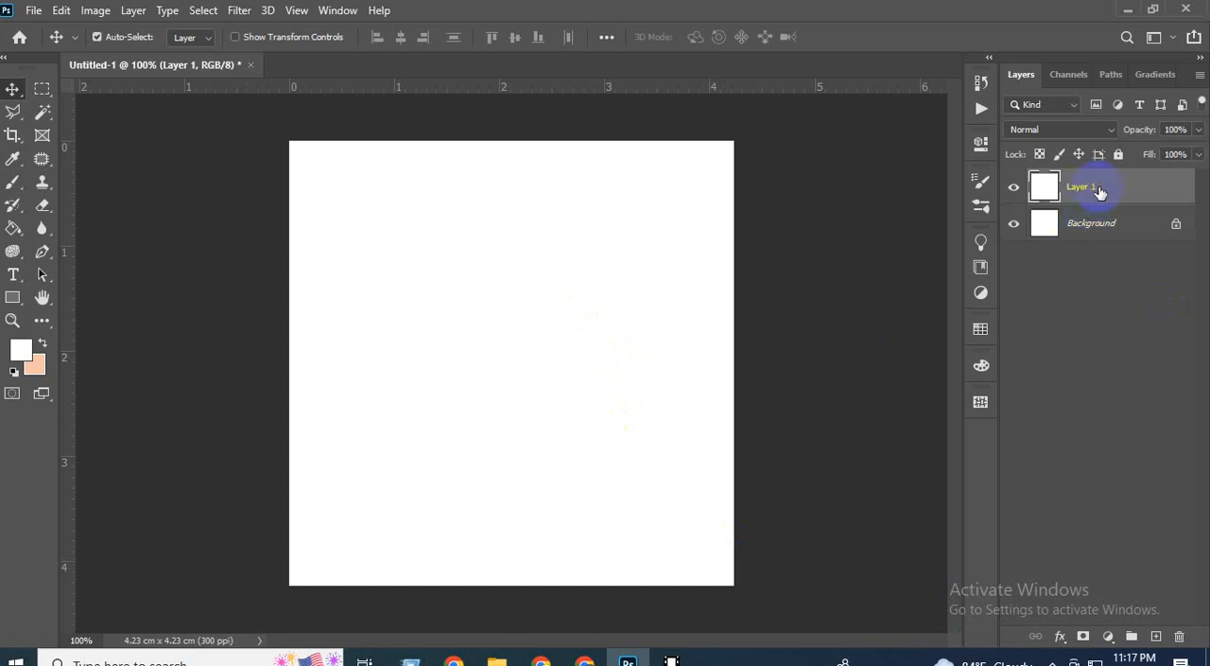
drag(1099, 191, 1158, 640)
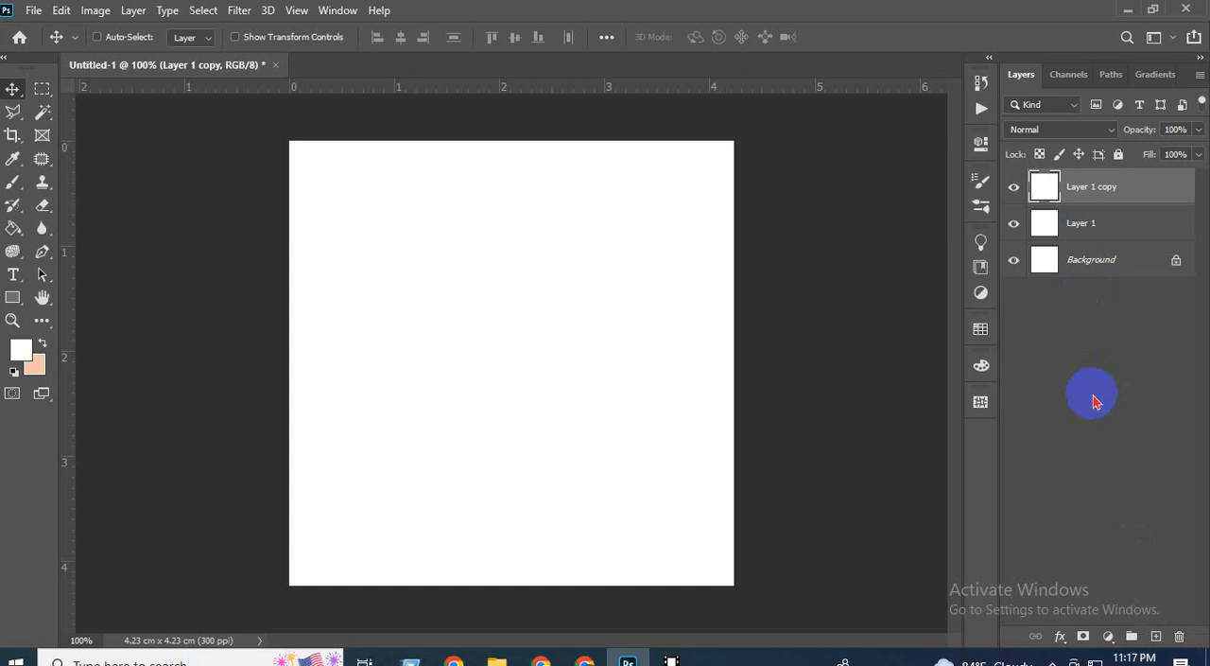
key(ctrl+z)
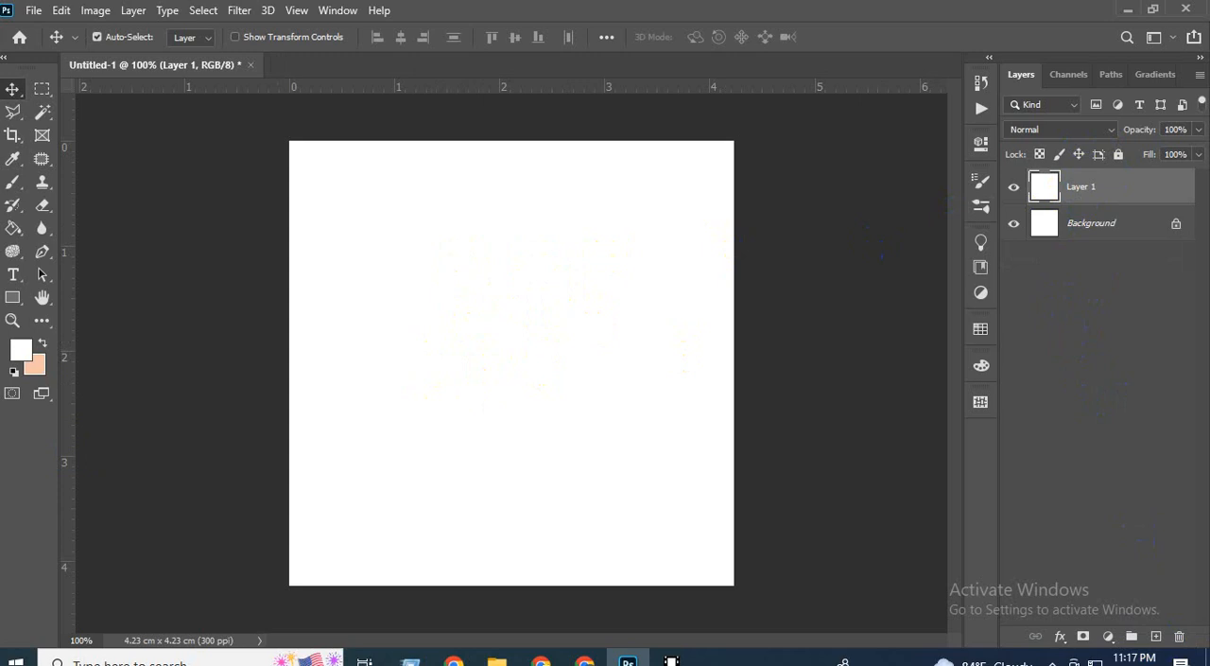
Set the foreground color to black (000000) and fill Layer 1 with it.
click(20, 353)
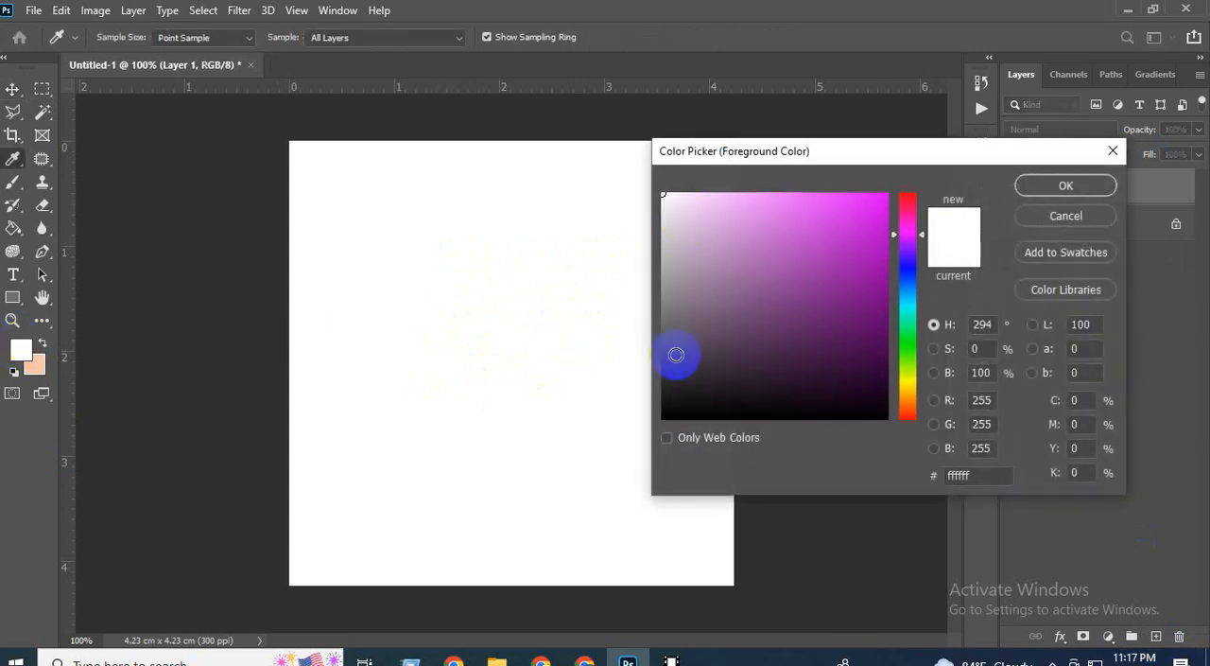
drag(671, 383, 666, 437)
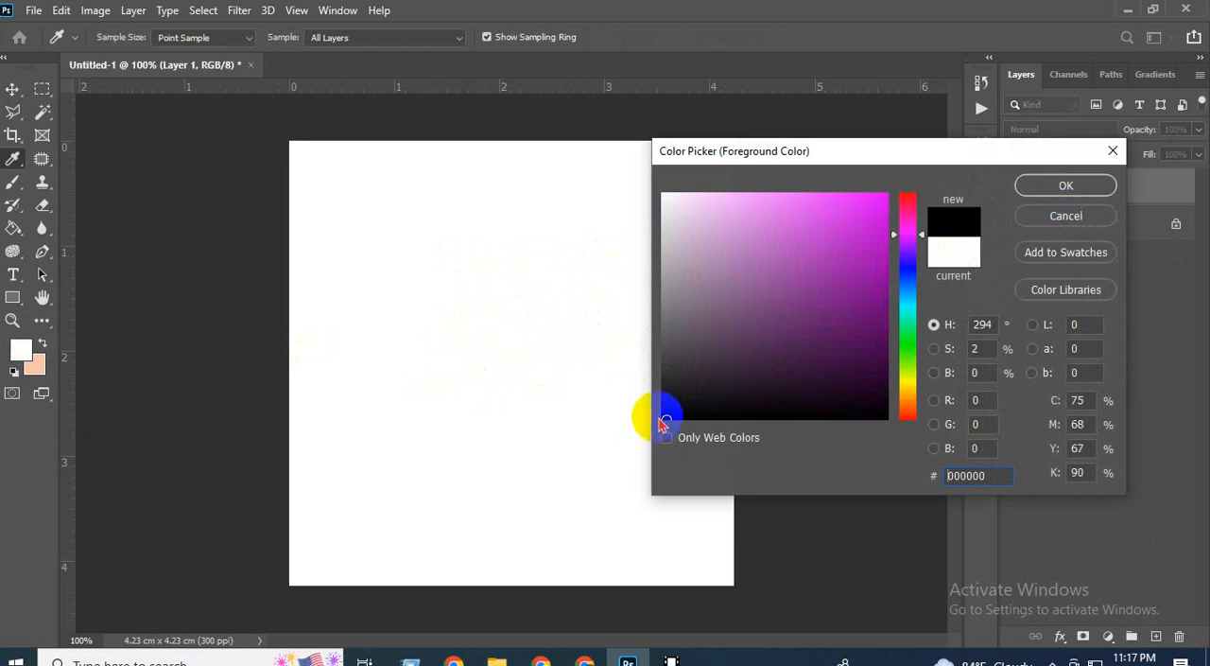
click(1066, 185)
key(v)
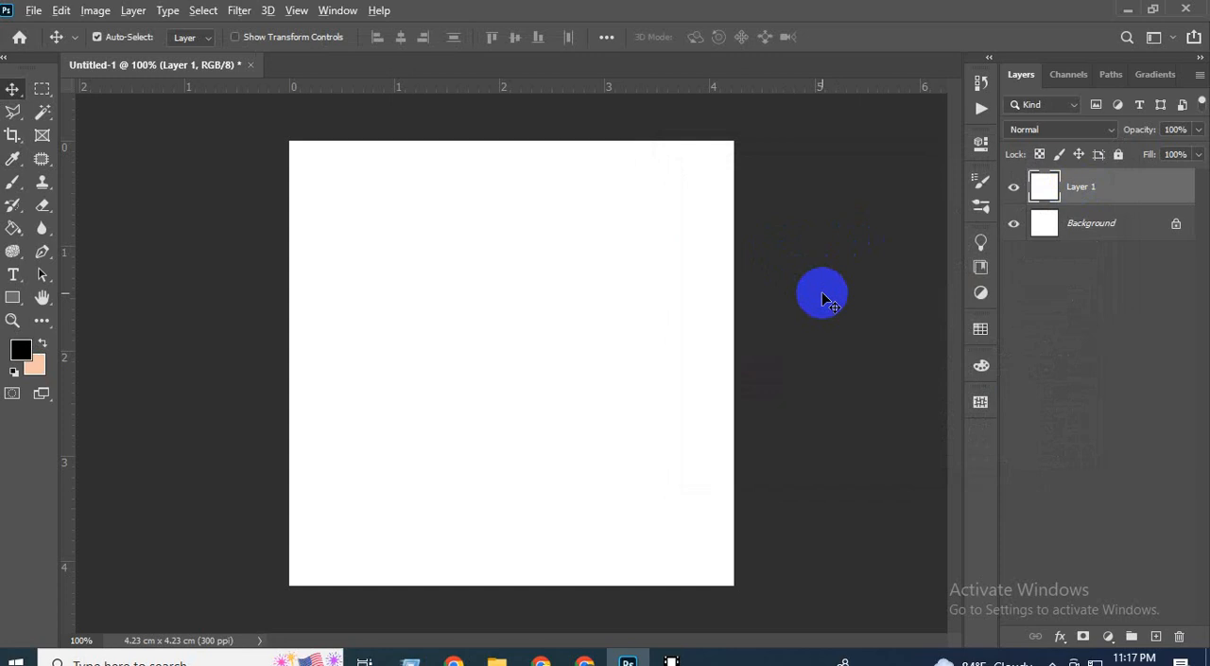
key(alt+BackSpace)
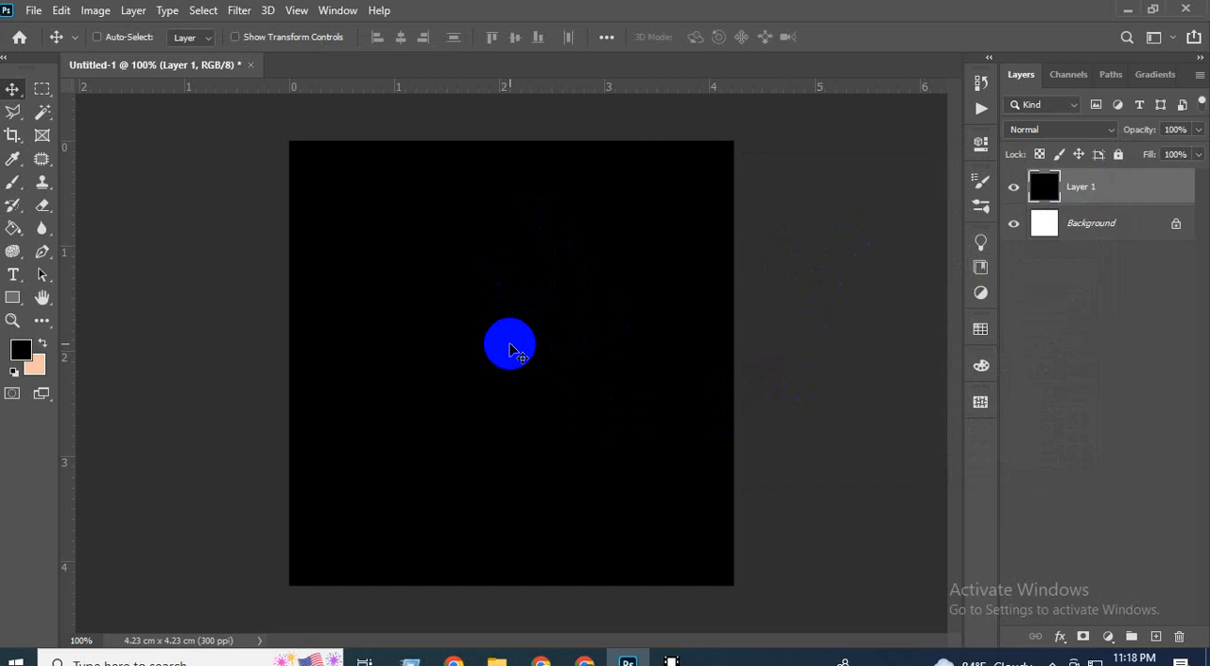
Use Free Transform's reference point on Layer 1 to place a horizontal and a vertical guide through the canvas centre.
key(ctrl+t)
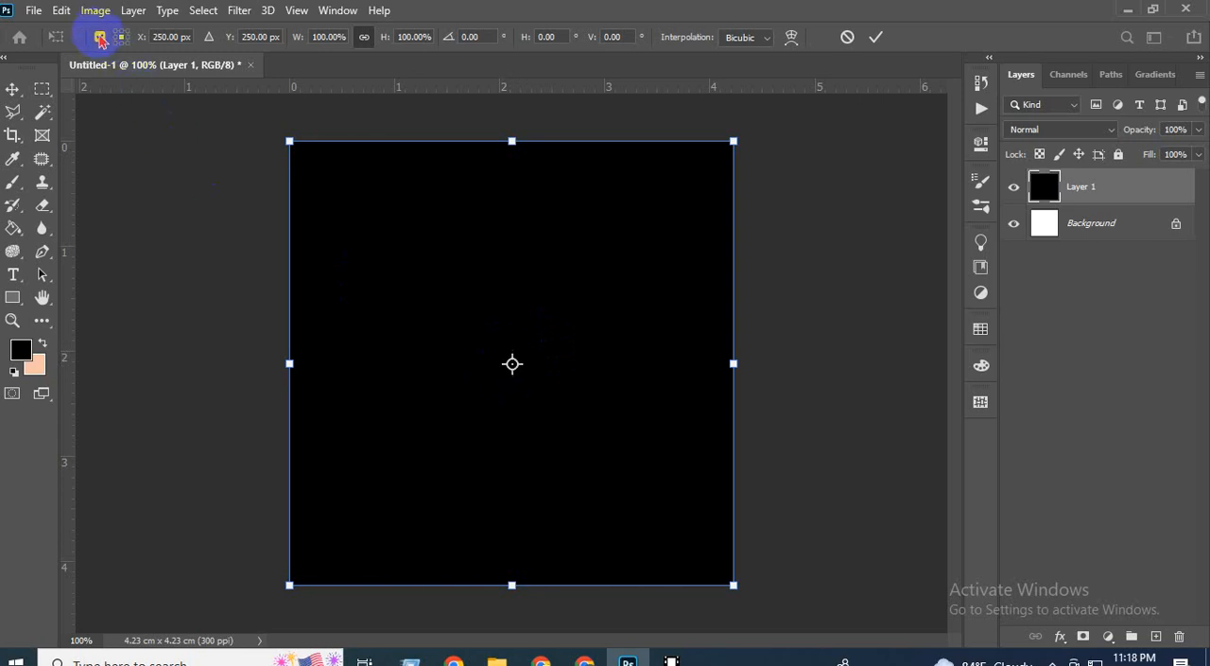
click(99, 37)
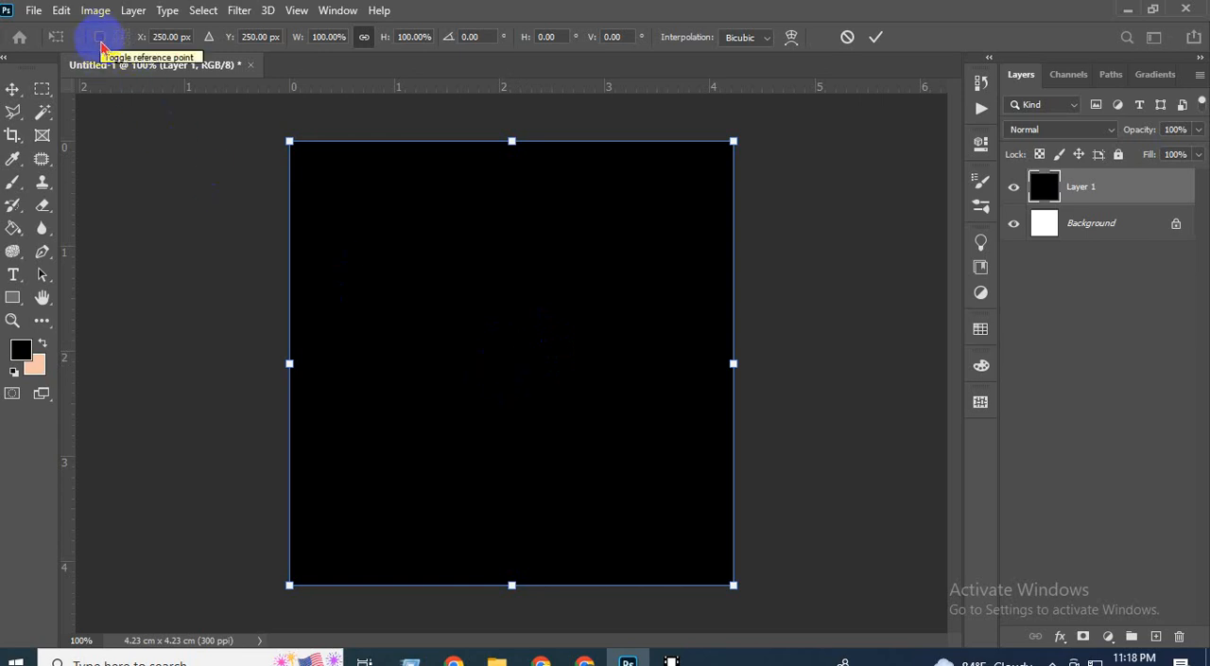
click(99, 38)
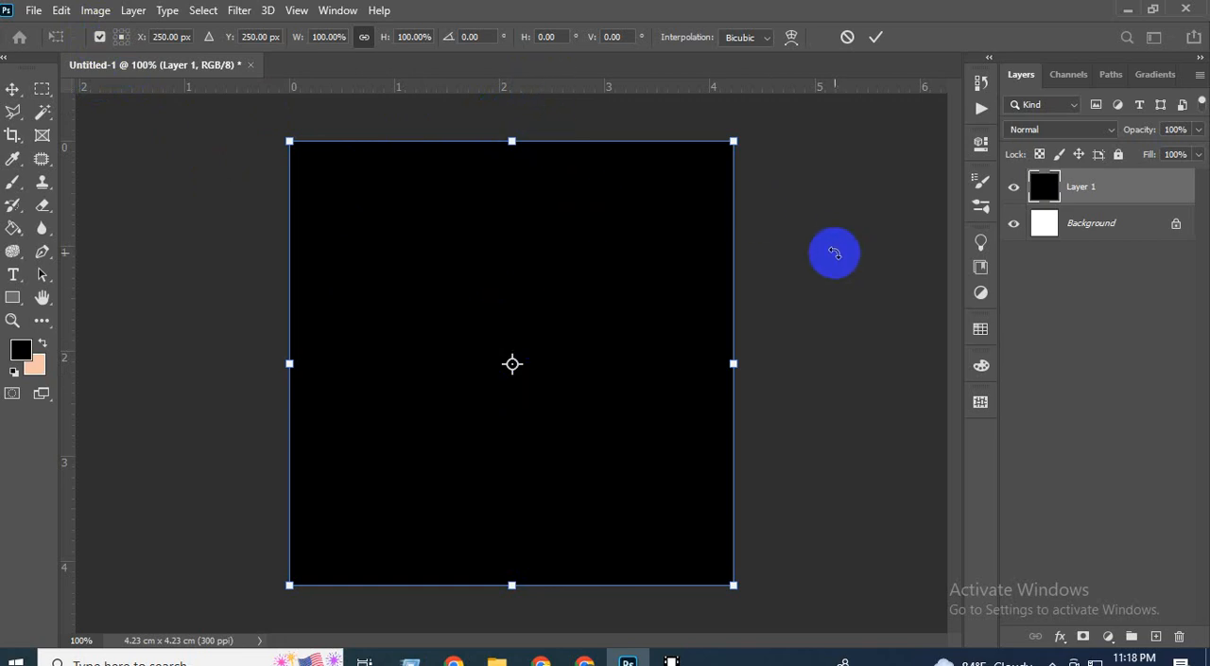
key(ctrl+r)
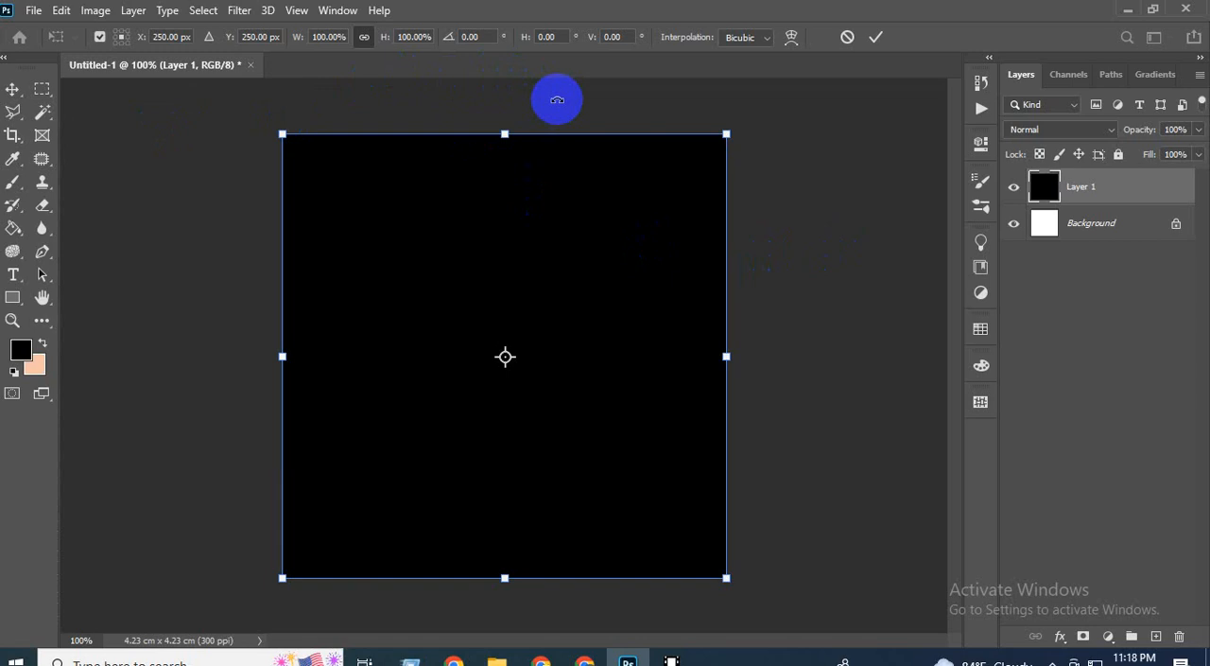
key(ctrl+r)
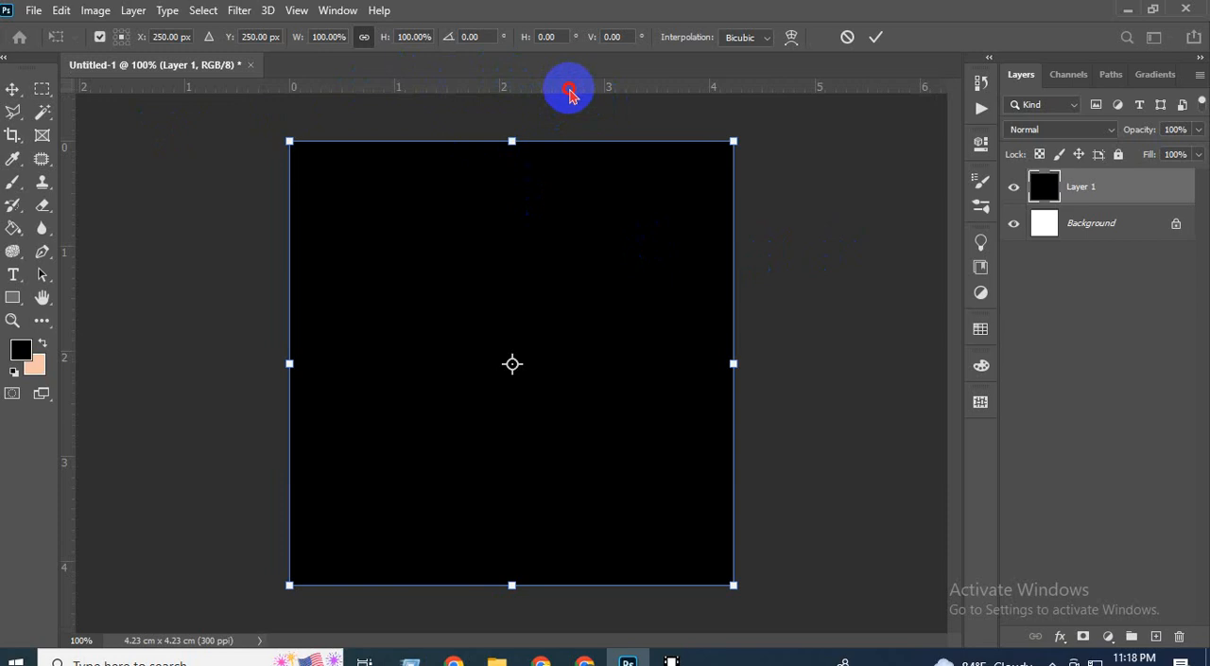
drag(569, 91, 573, 365)
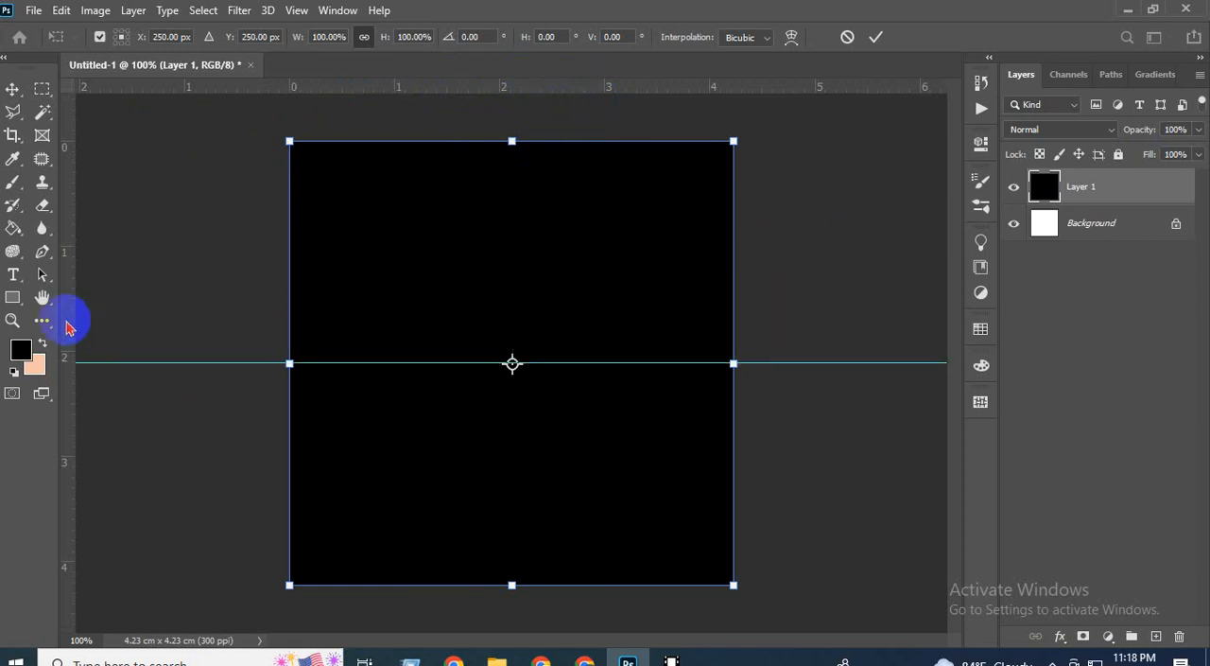
drag(68, 326, 511, 364)
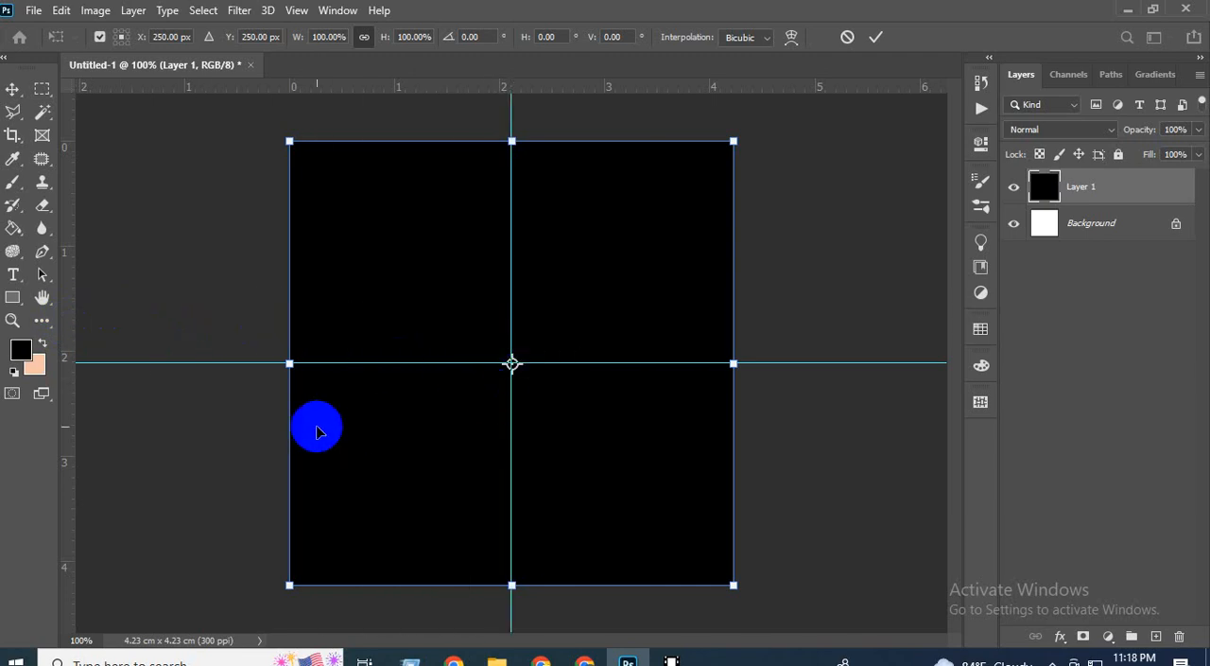
key(Return)
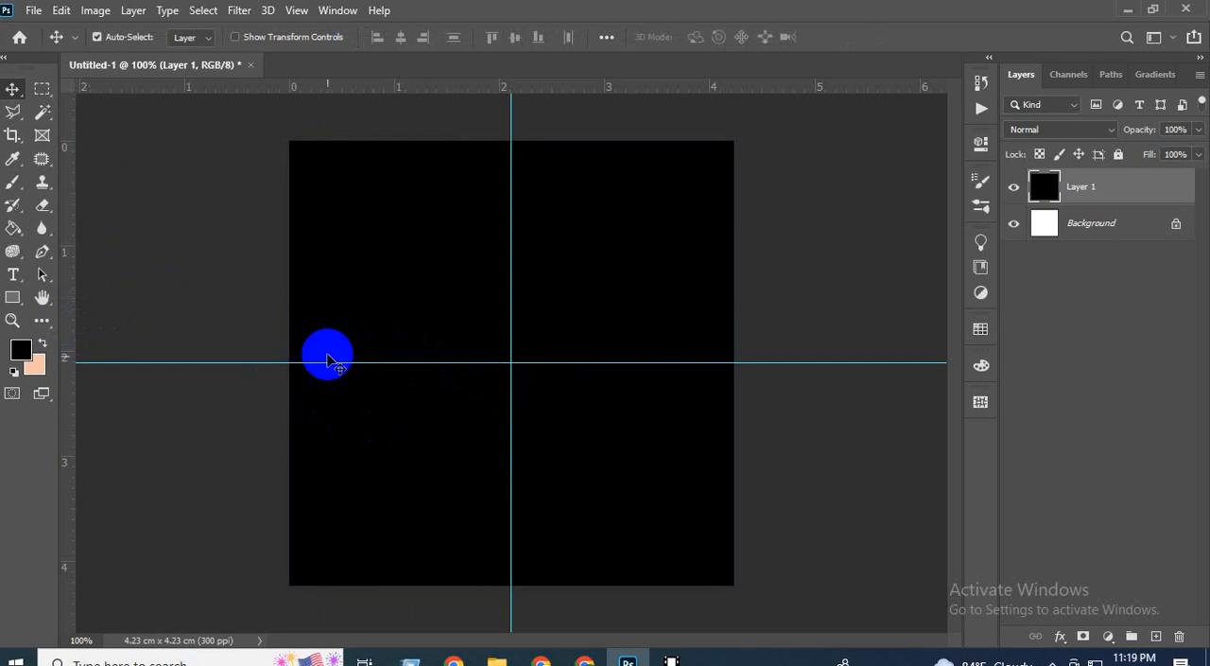
Select the upper-left quadrant bounded by the guides with the Rectangular Marquee tool and delete it from Layer 1.
scroll(406, 440, down, 1)
scroll(463, 456, down, 5)
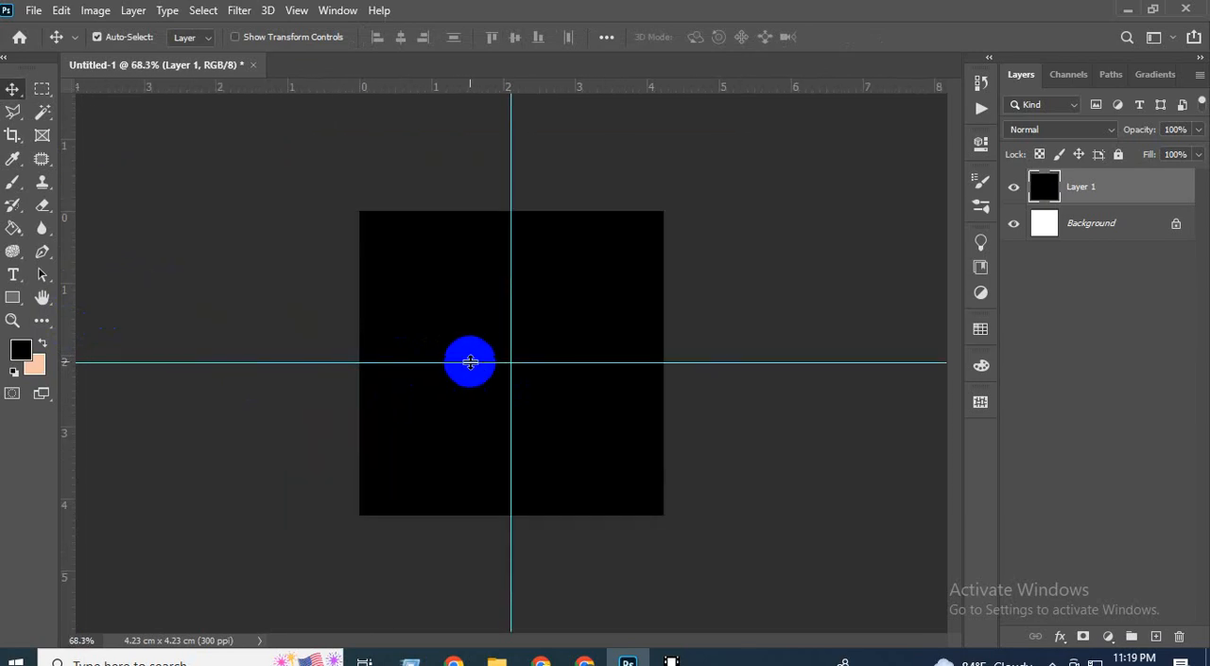
scroll(467, 360, up, 3)
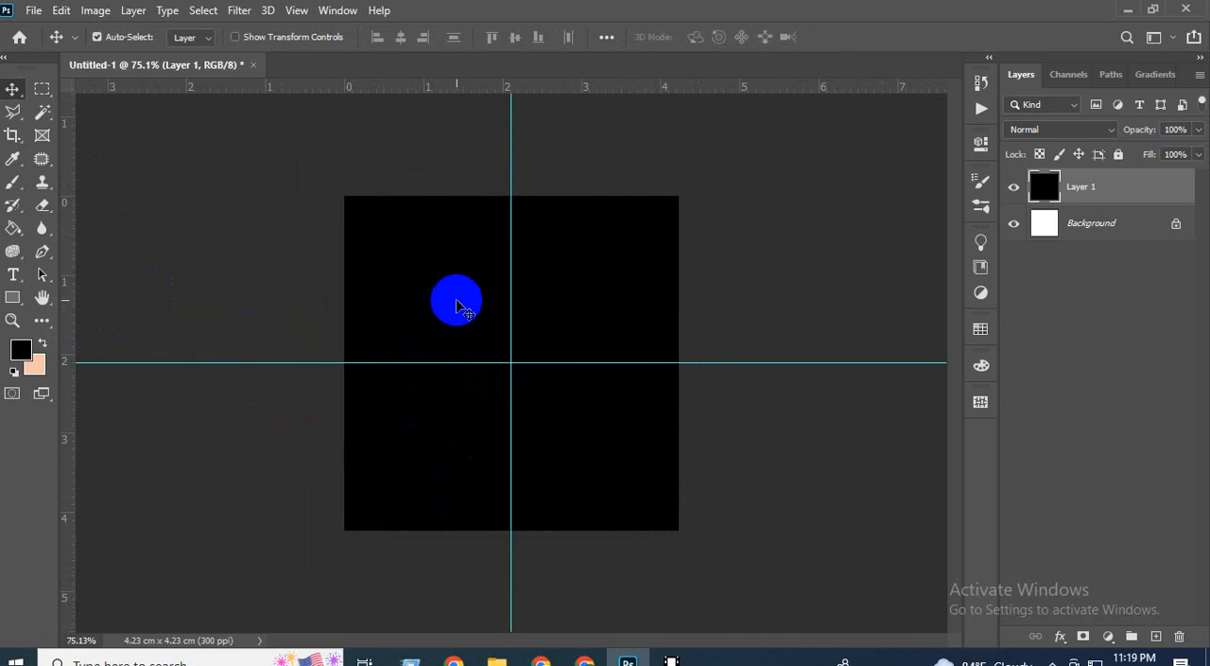
scroll(463, 314, down, 1)
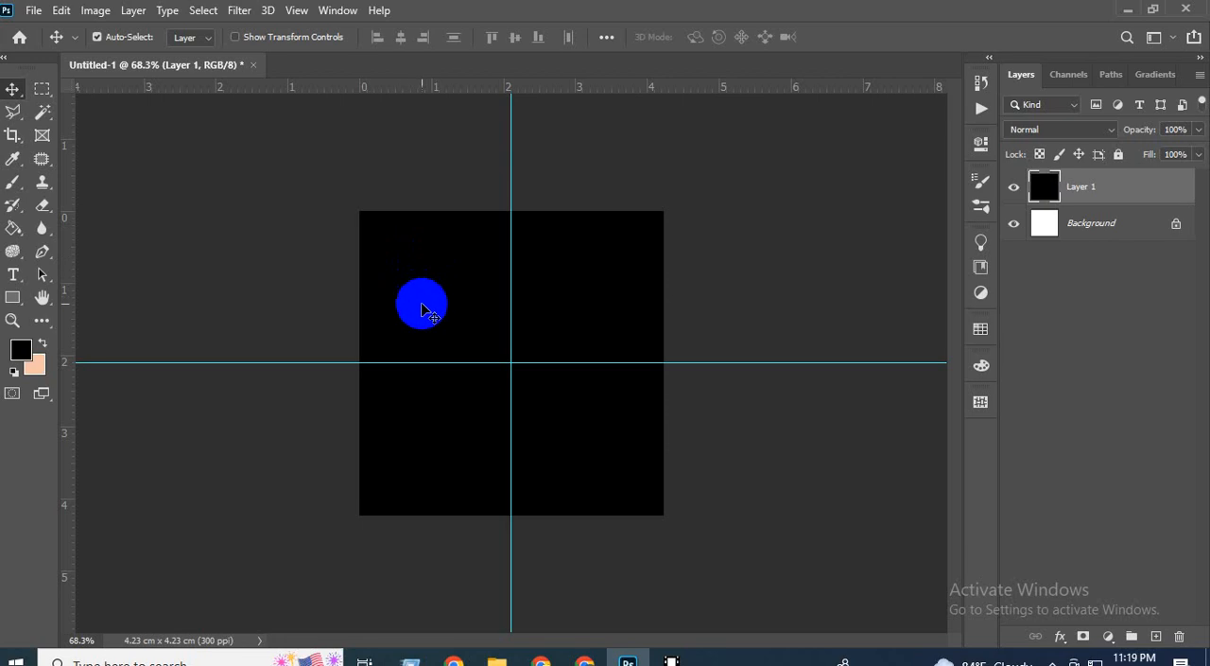
click(42, 90)
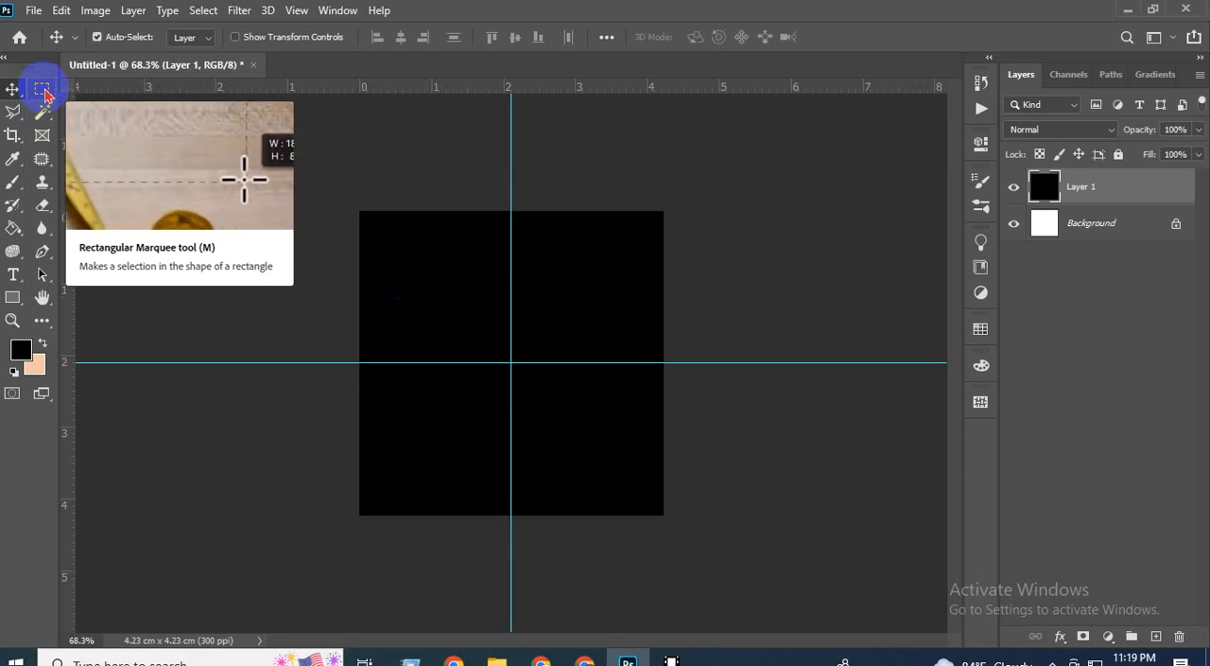
click(42, 90)
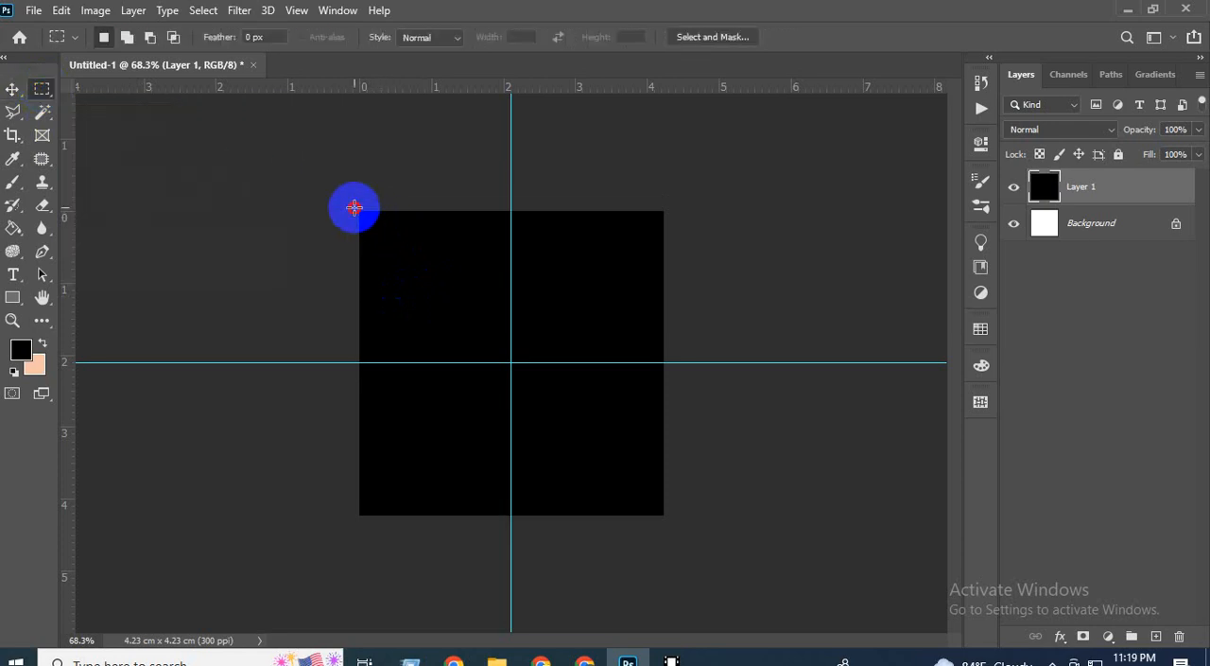
drag(443, 276, 510, 362)
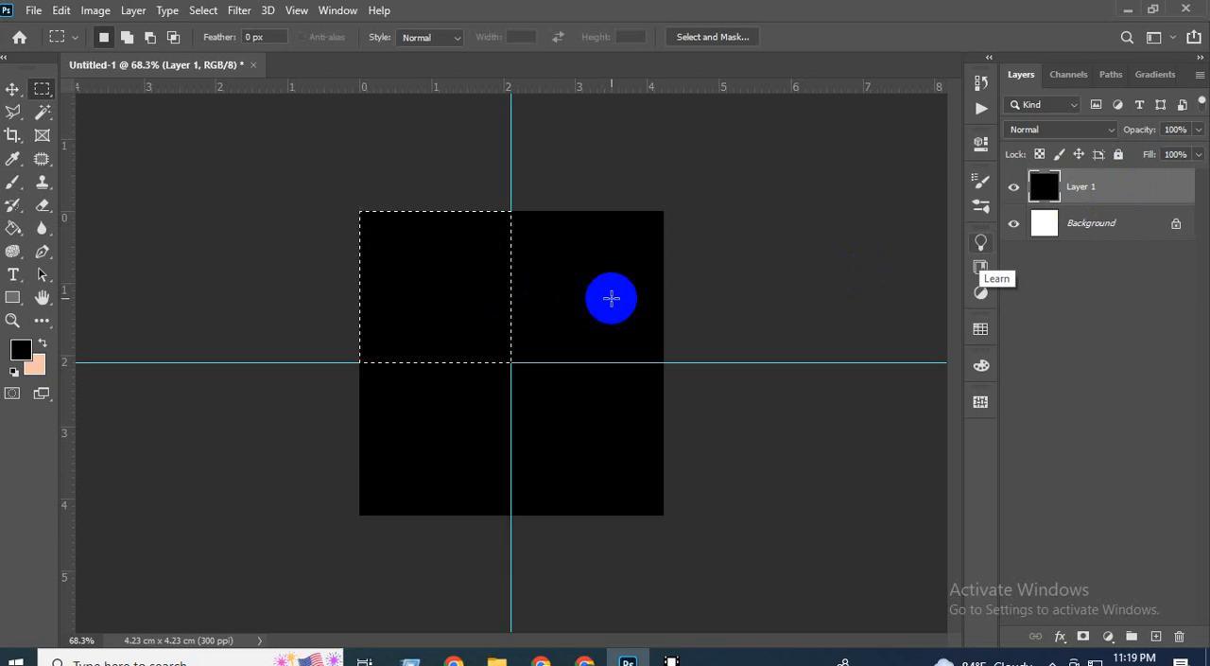
key(Delete)
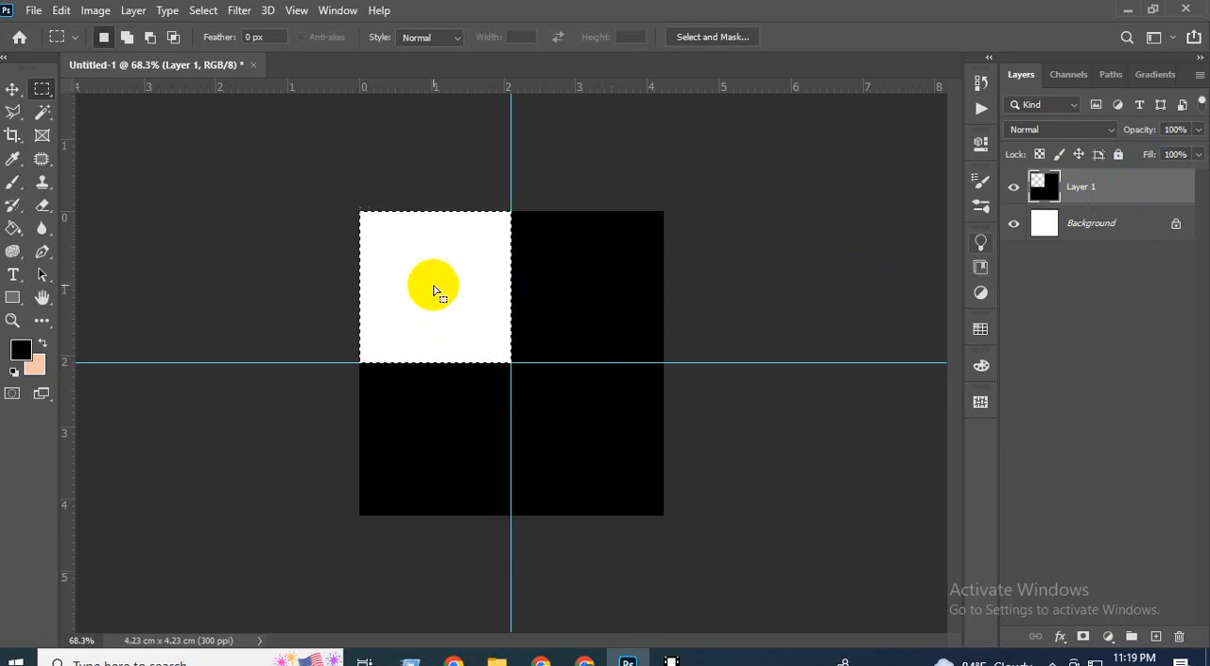
Move the square marquee selection to the lower-right quadrant between the guides and delete that area from Layer 1.
drag(433, 285, 582, 438)
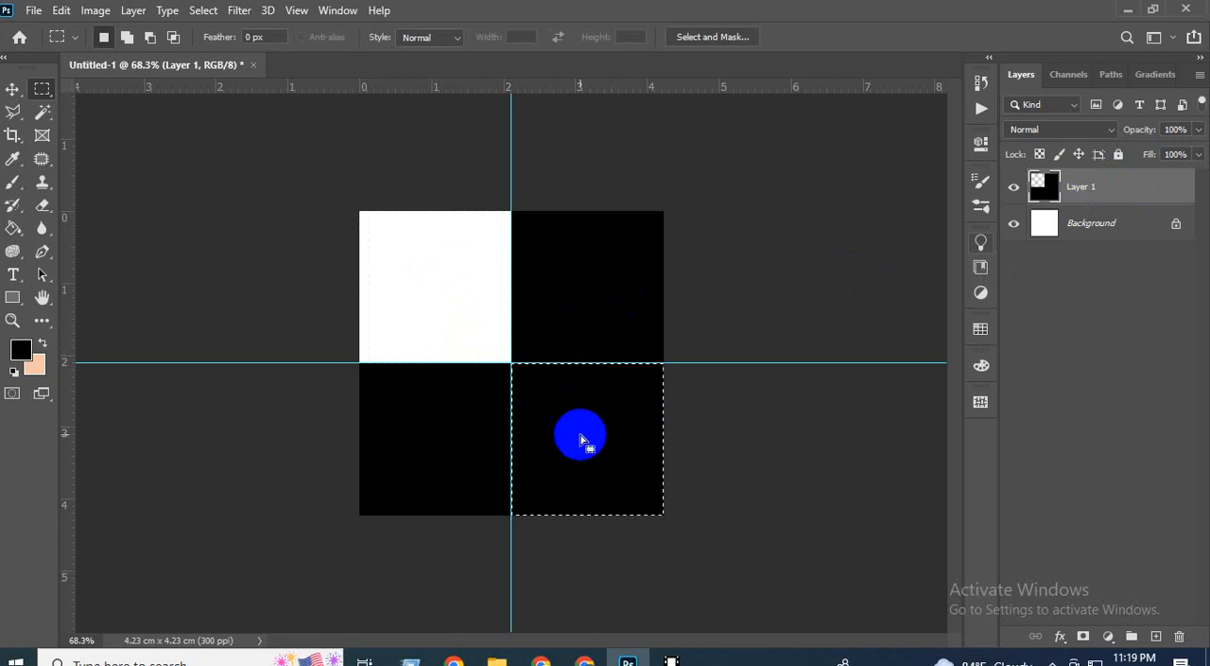
key(ctrl+i)
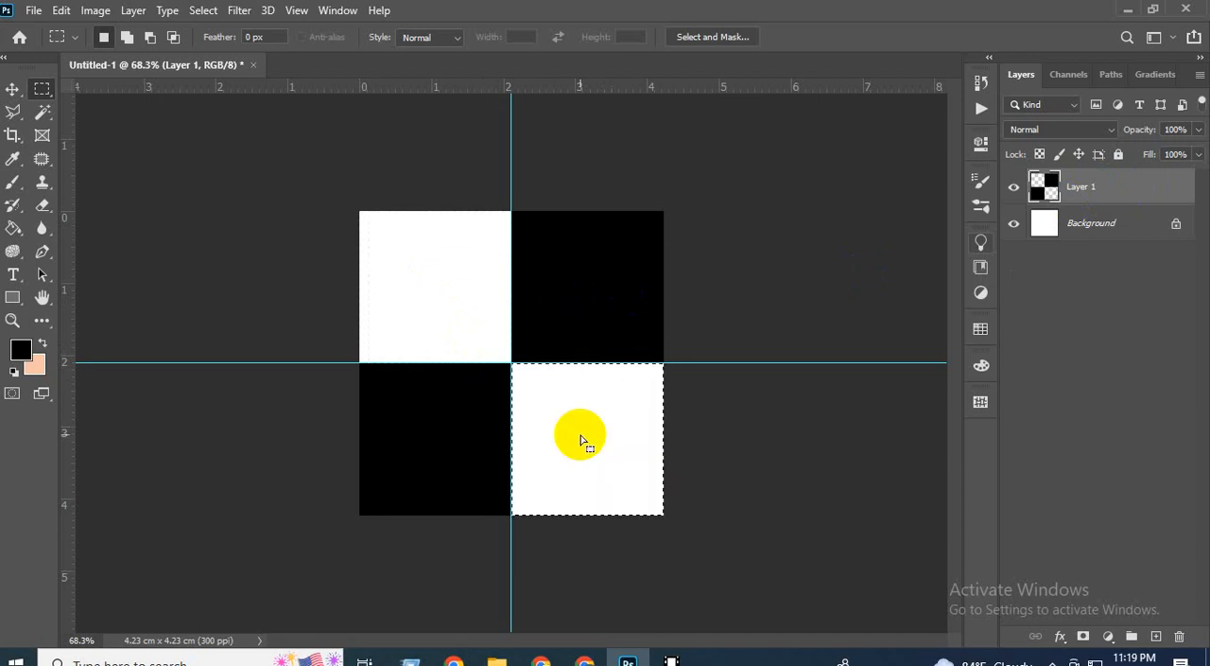
key(ctrl+plus)
scroll(612, 432, up, 4)
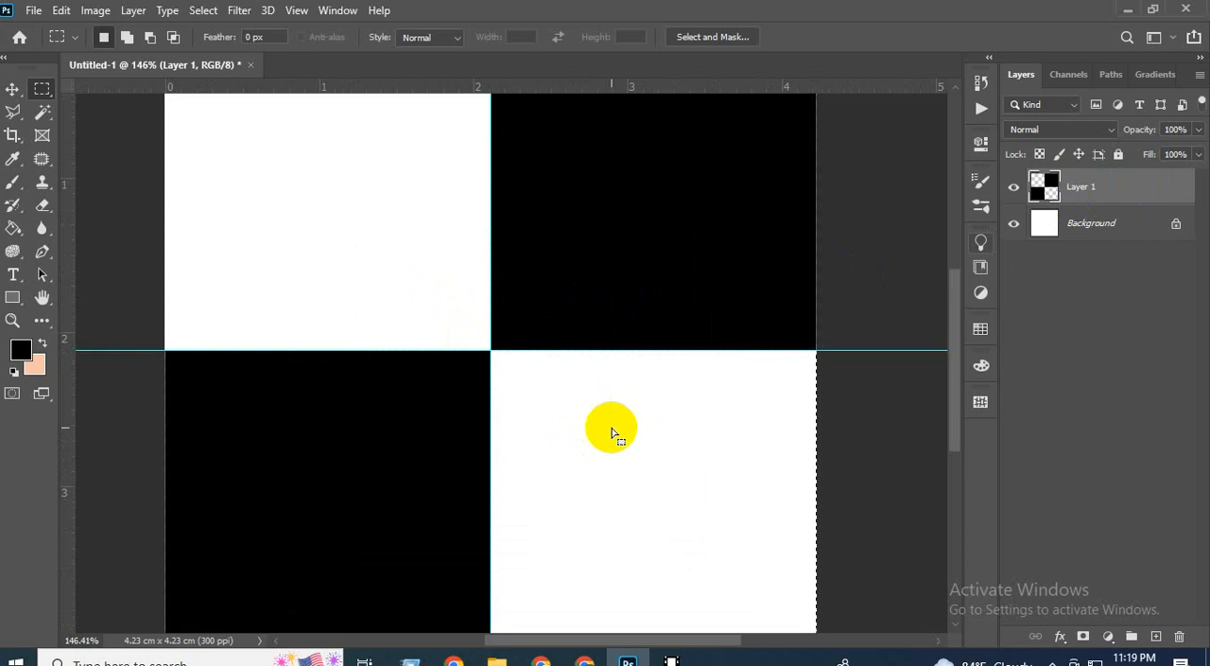
scroll(612, 432, down, 7)
scroll(612, 432, down, 1)
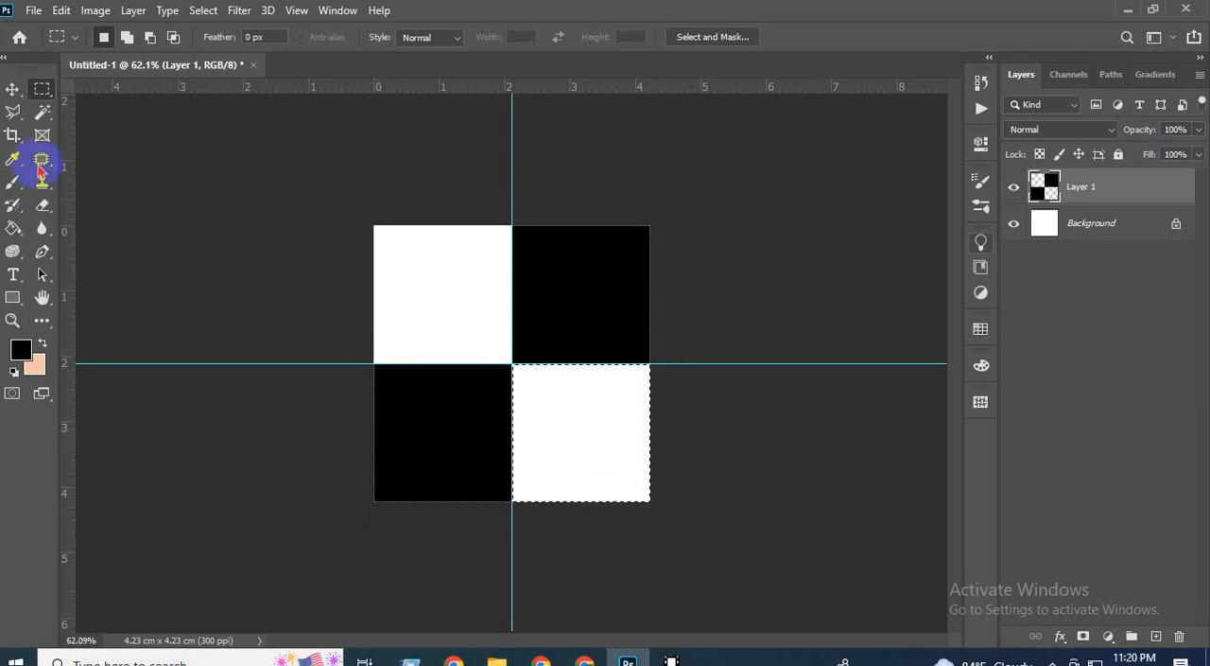
Create a second new document of 500 x 500 px at 300 ppi with a white background.
click(33, 11)
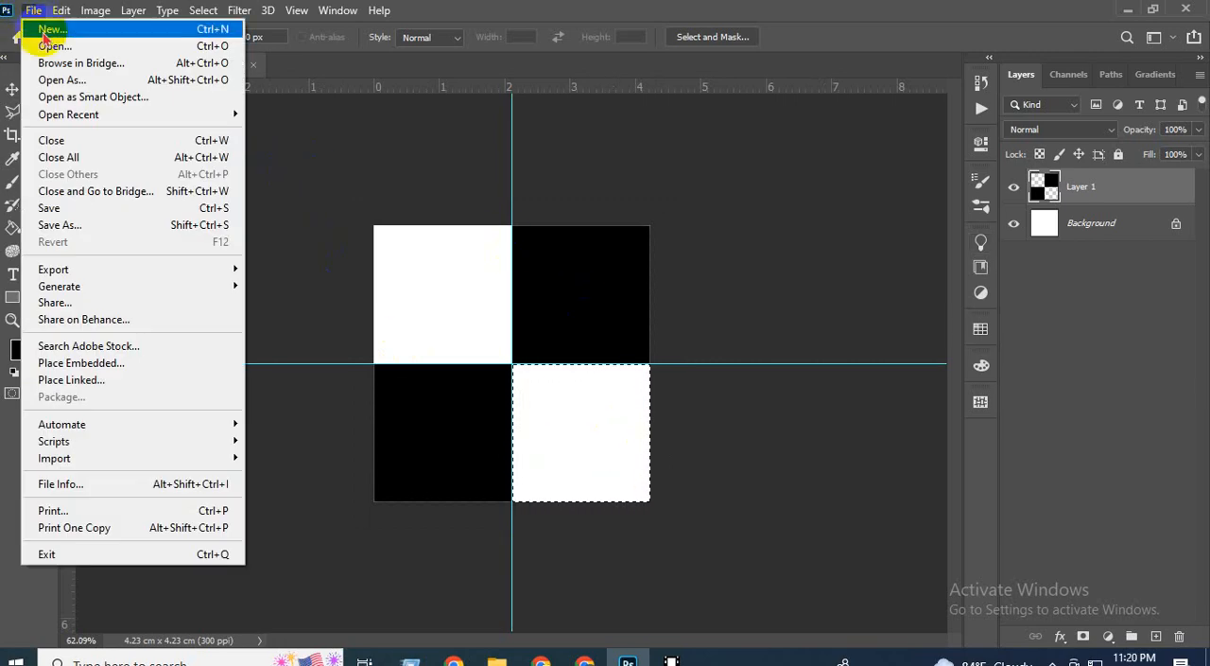
click(38, 29)
click(946, 608)
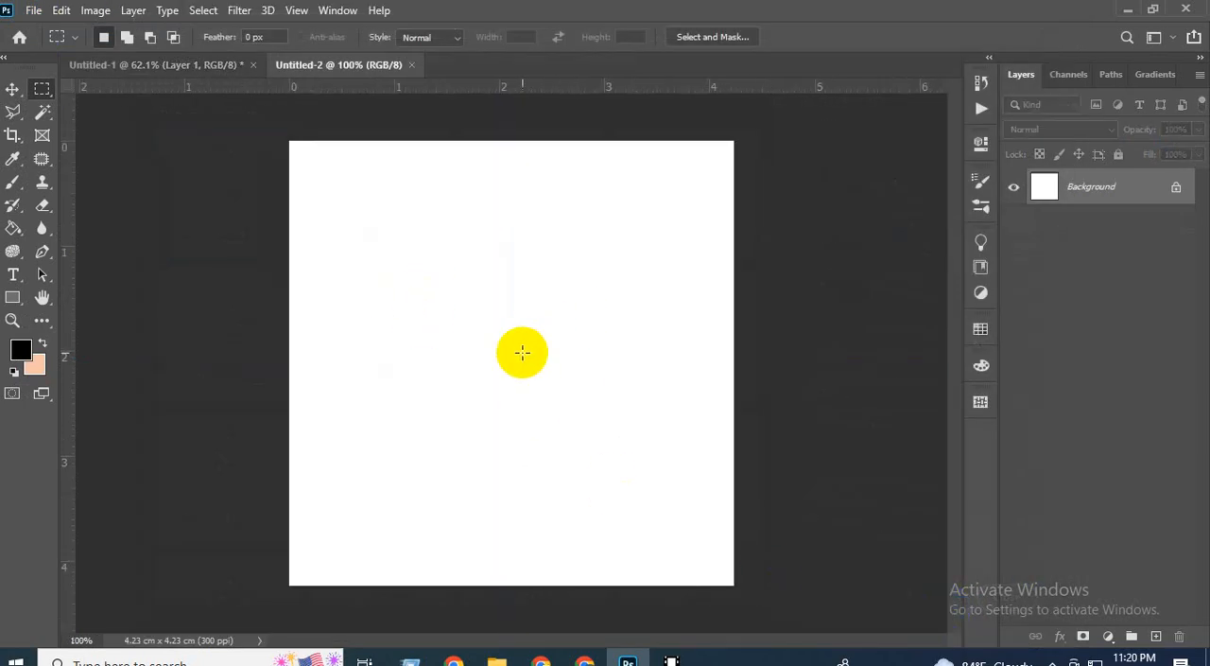
Duplicate the Background layer of Untitled-2 and invert the copy to black.
drag(1090, 195, 1082, 193)
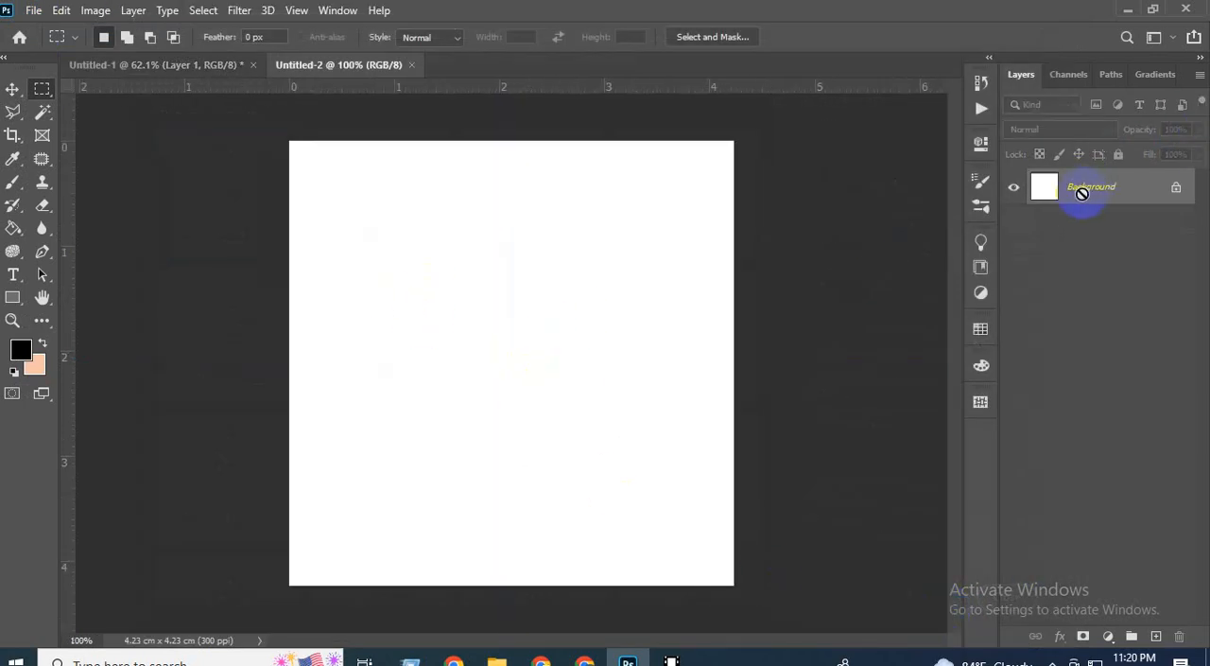
key(ctrl+j)
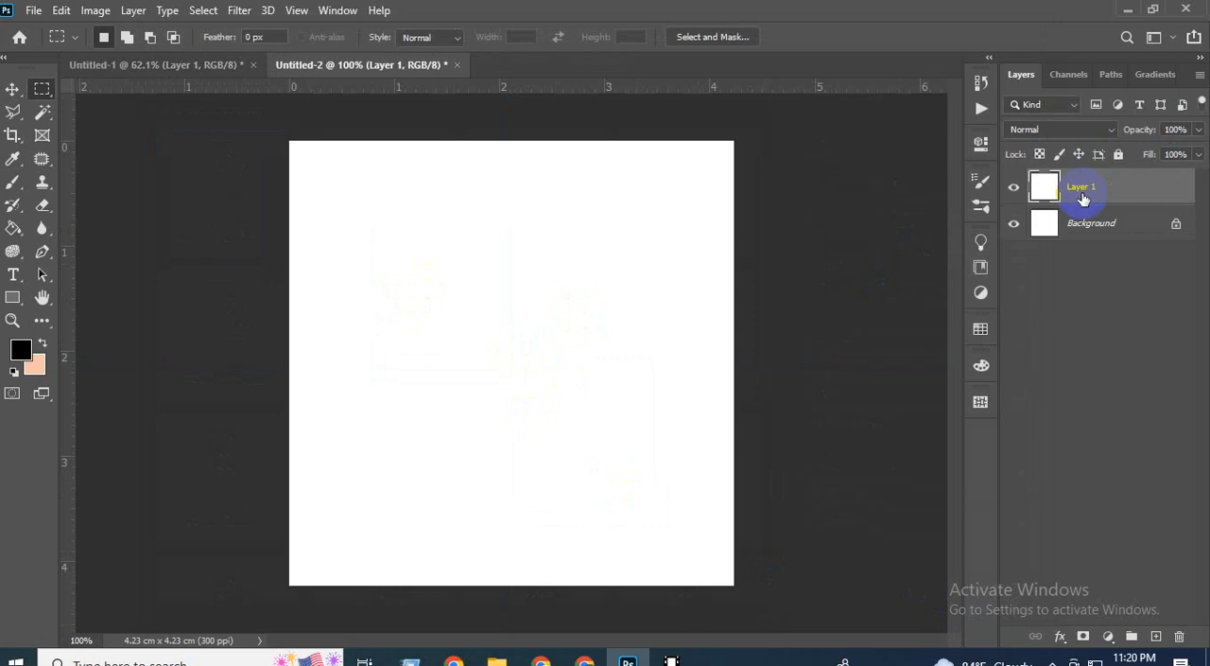
key(ctrl+i)
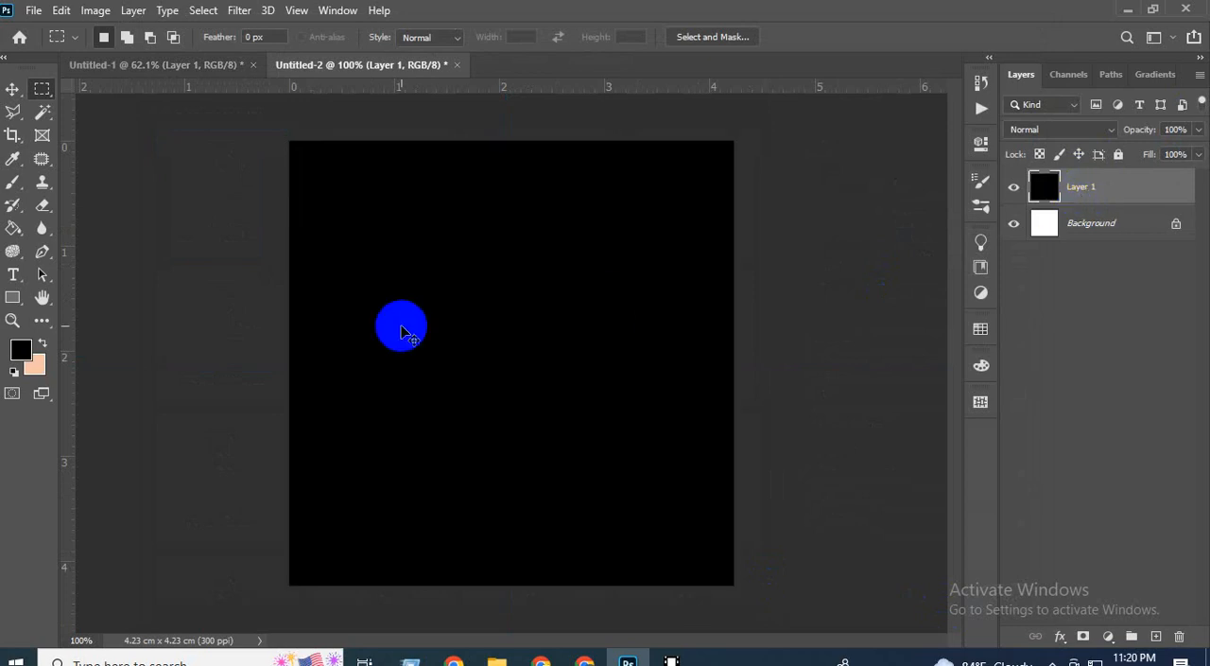
Use Free Transform's reference point on the black layer to place a horizontal and a vertical guide through the canvas centre of Untitled-2.
key(ctrl+t)
drag(454, 87, 451, 364)
drag(68, 413, 512, 521)
key(Return)
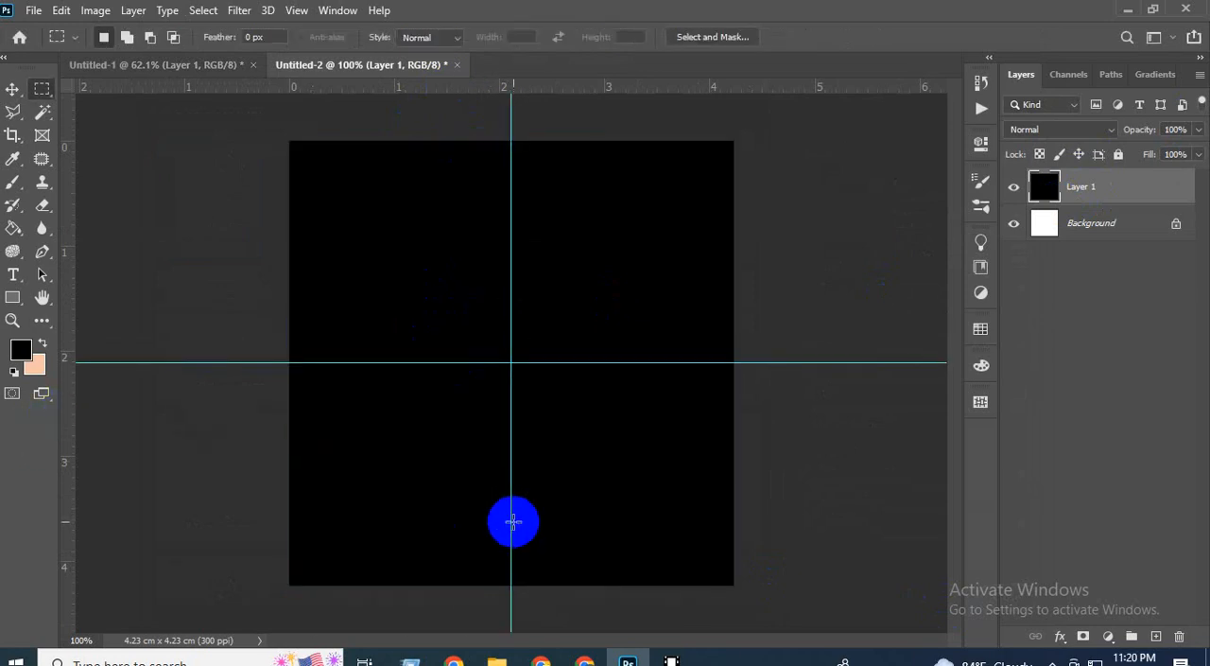
Rename Layer 1 in Untitled-2 as Black.
click(12, 88)
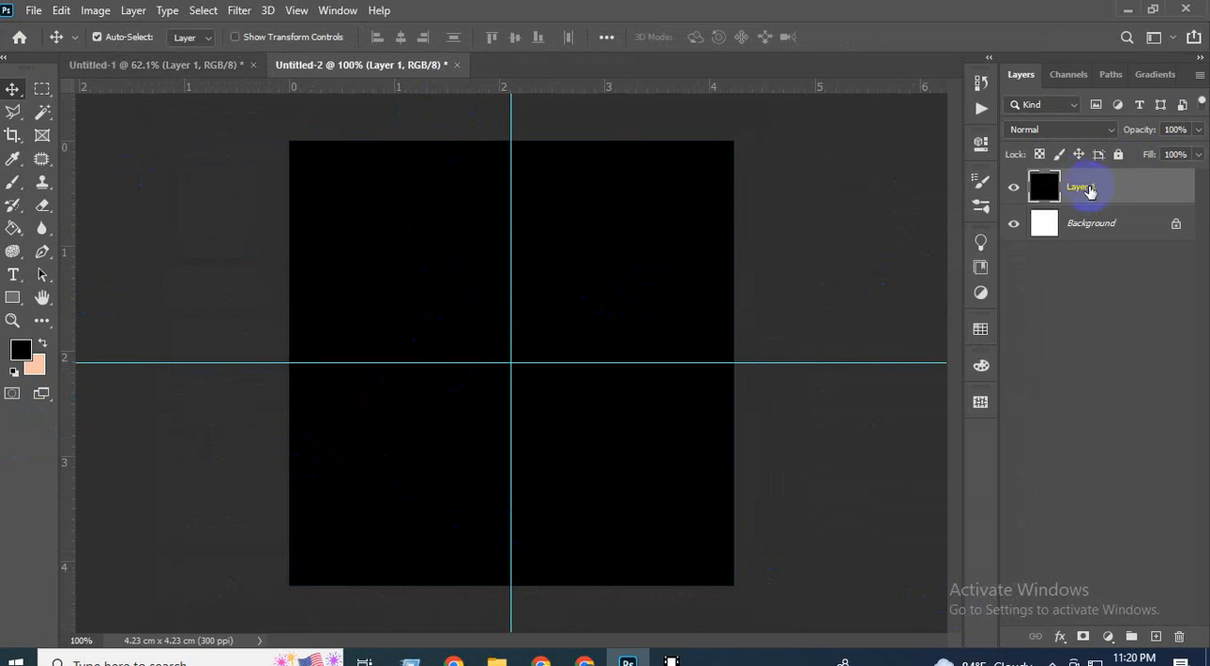
click(1087, 189)
double_click(1072, 186)
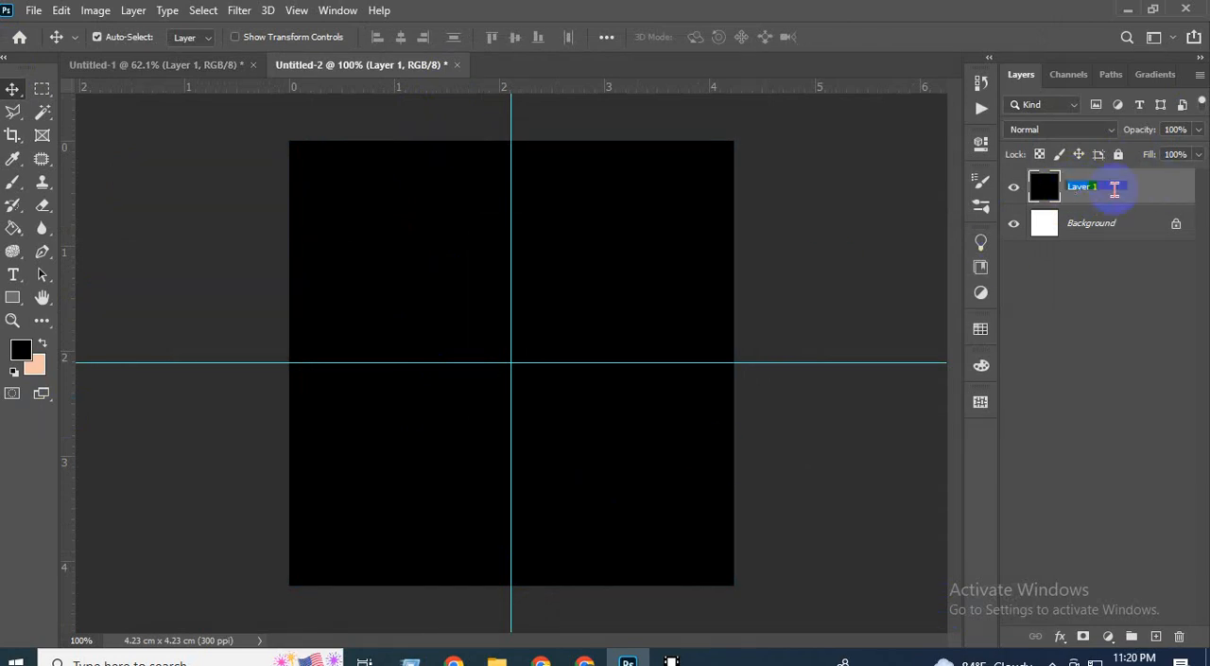
key(BackSpace)
key(Return)
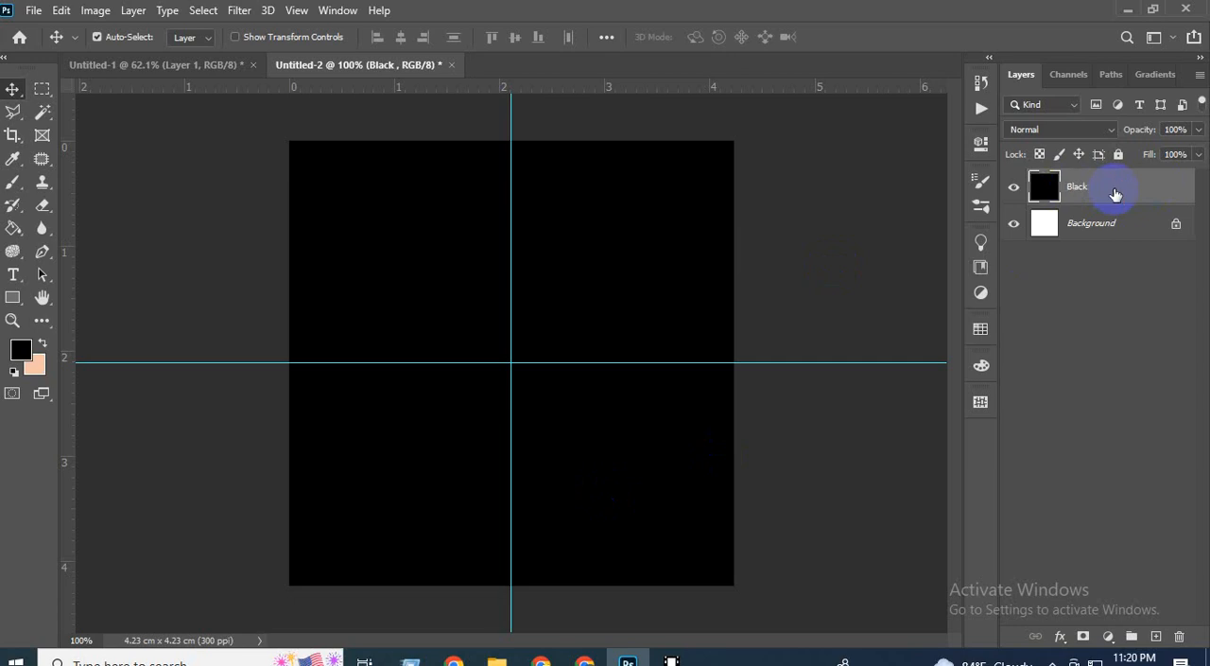
Scale the Black layer down so it fills only the upper-right quadrant between the guides.
scroll(546, 476, down, 2)
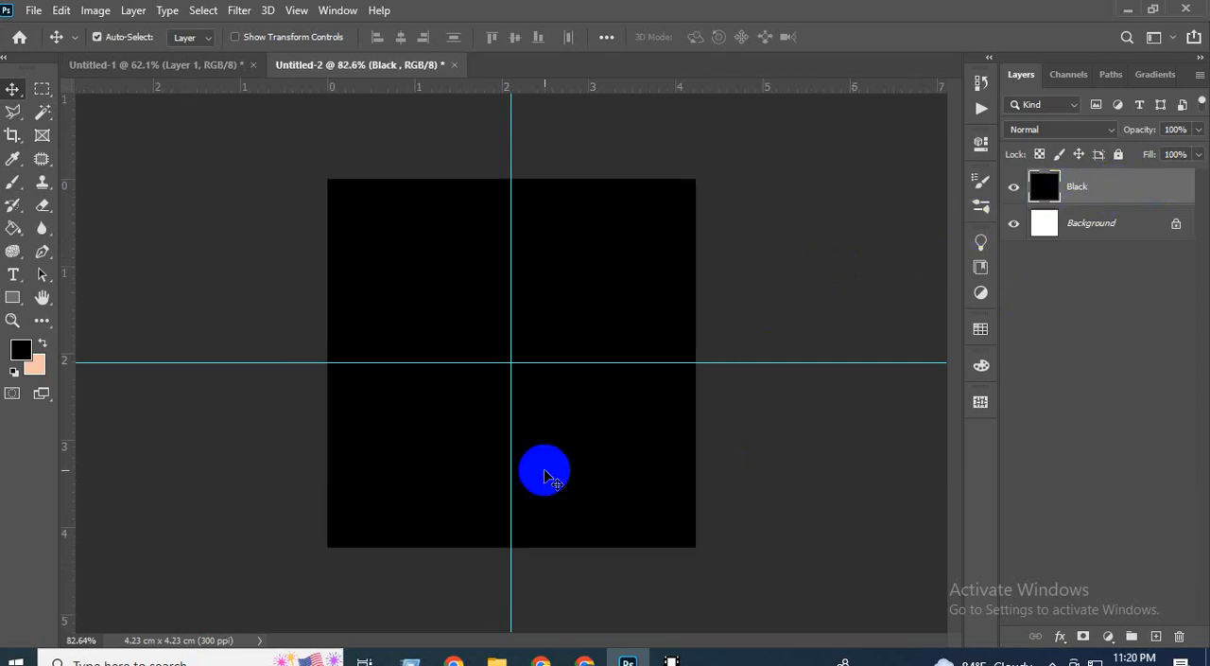
scroll(546, 476, down, 1)
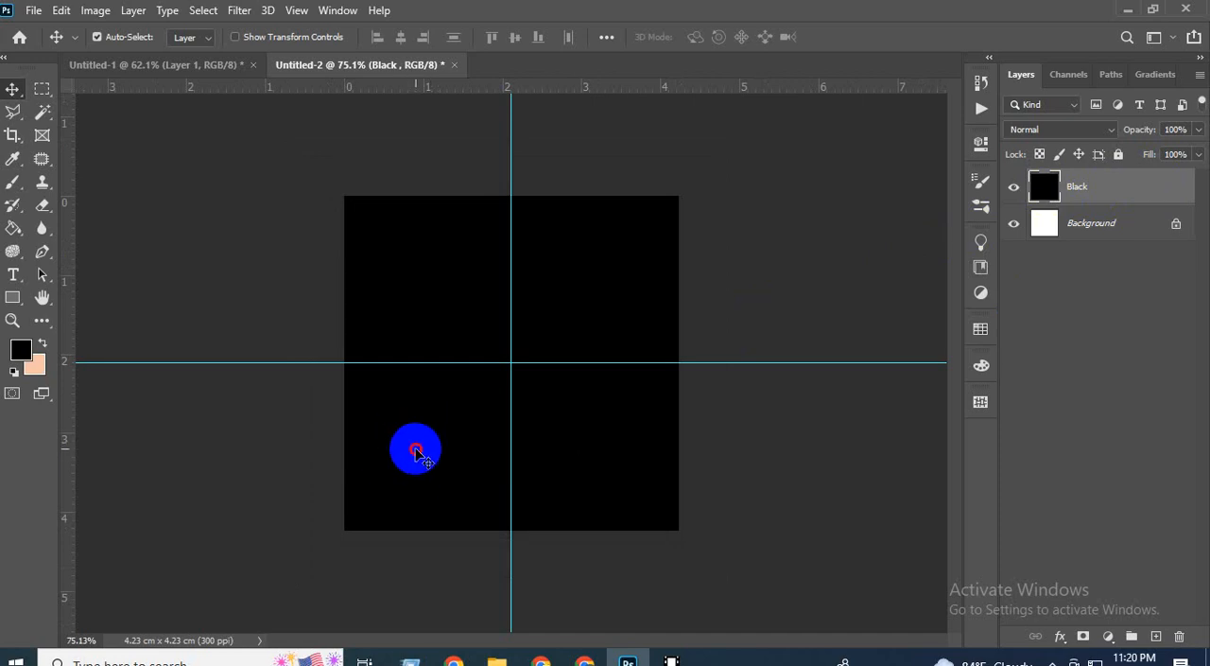
drag(416, 451, 583, 279)
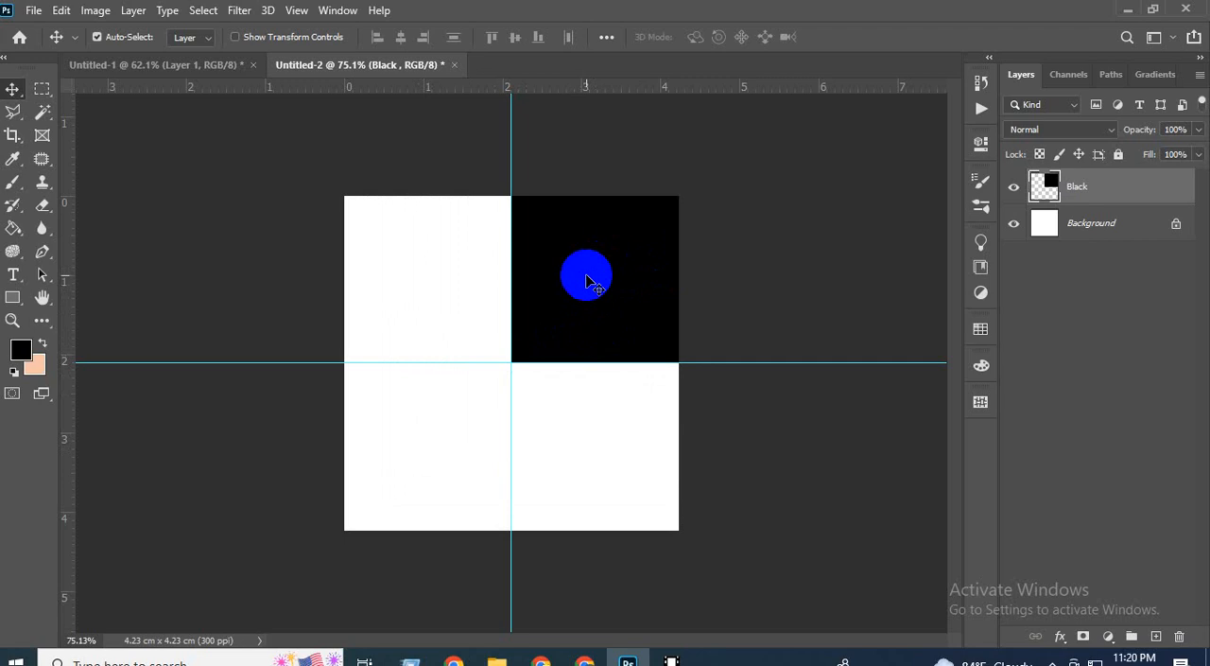
Duplicate the Black layer and move the copy into the lower-left quadrant, aligned to the guides.
key(ctrl+j)
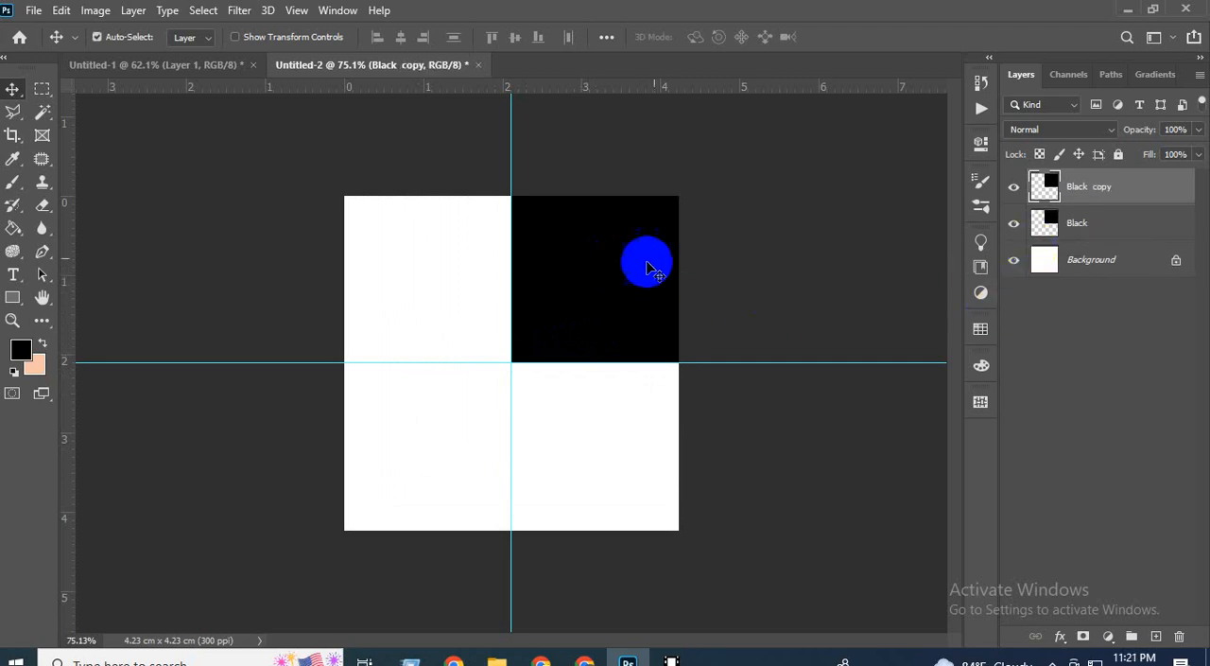
drag(643, 229, 387, 493)
drag(459, 398, 406, 452)
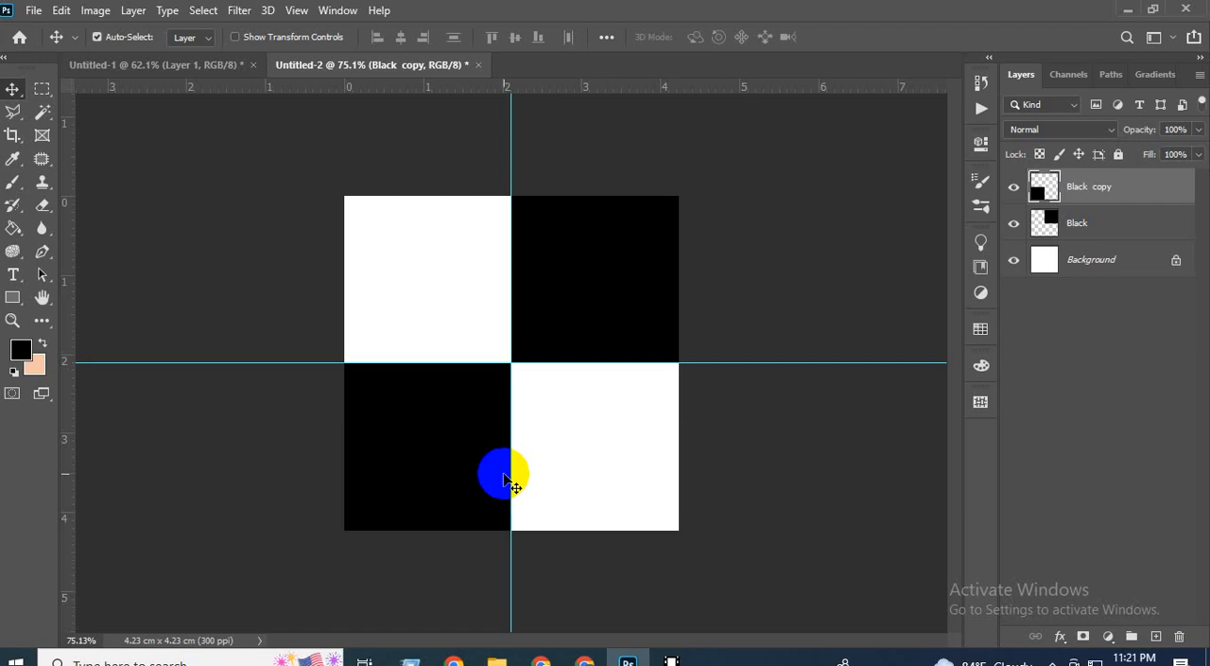
Return to the Untitled-1 document and clear both the marquee selection and the layer selection.
click(149, 66)
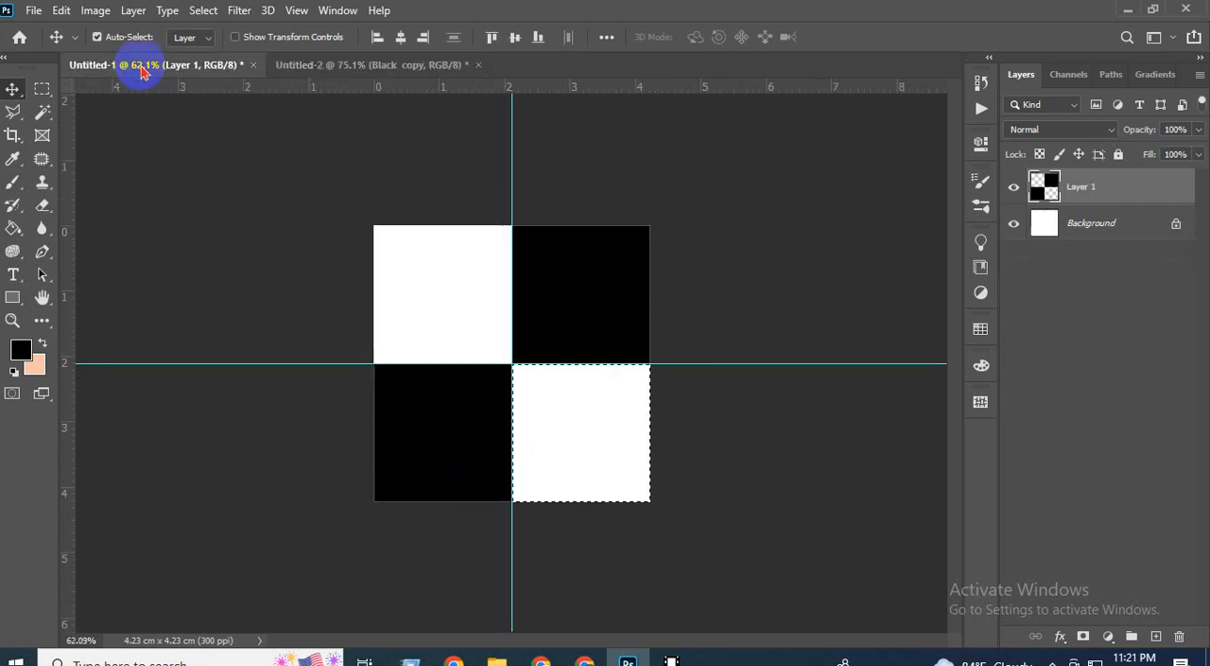
click(331, 66)
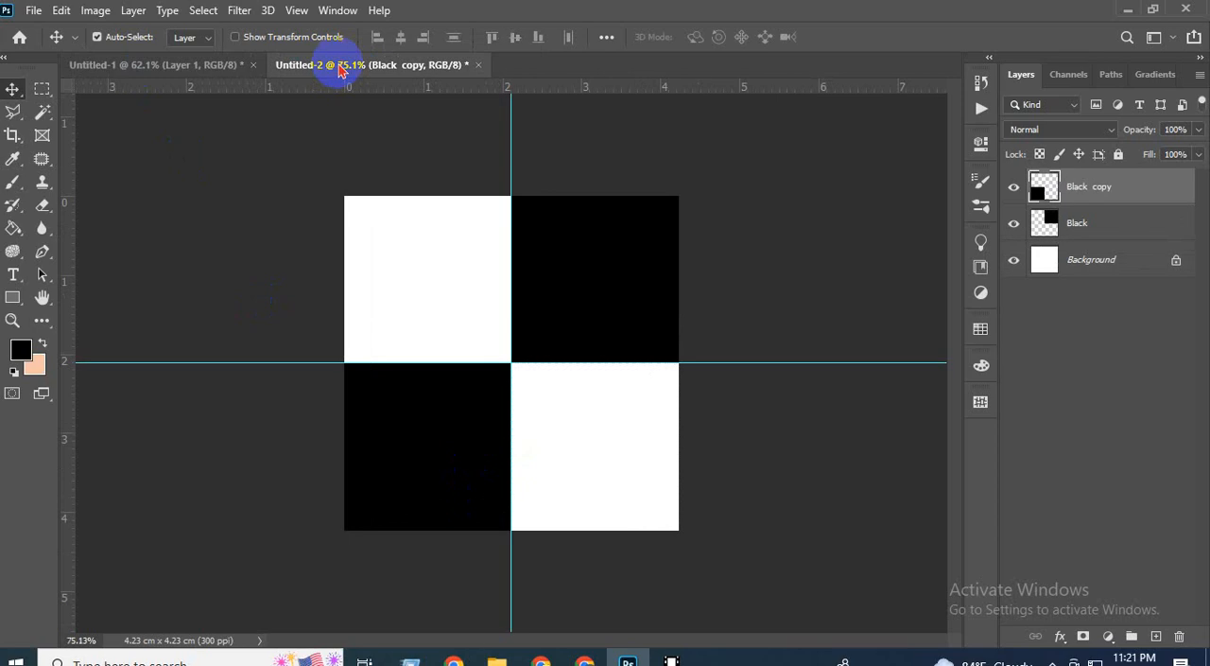
click(188, 76)
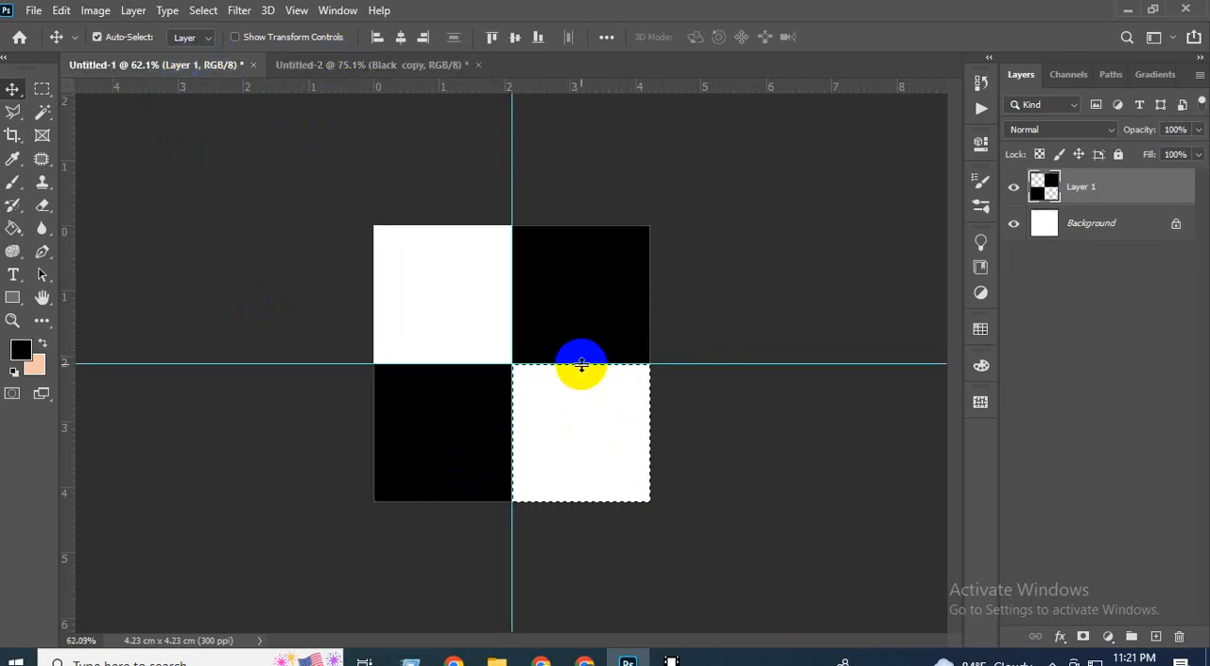
key(ctrl+d)
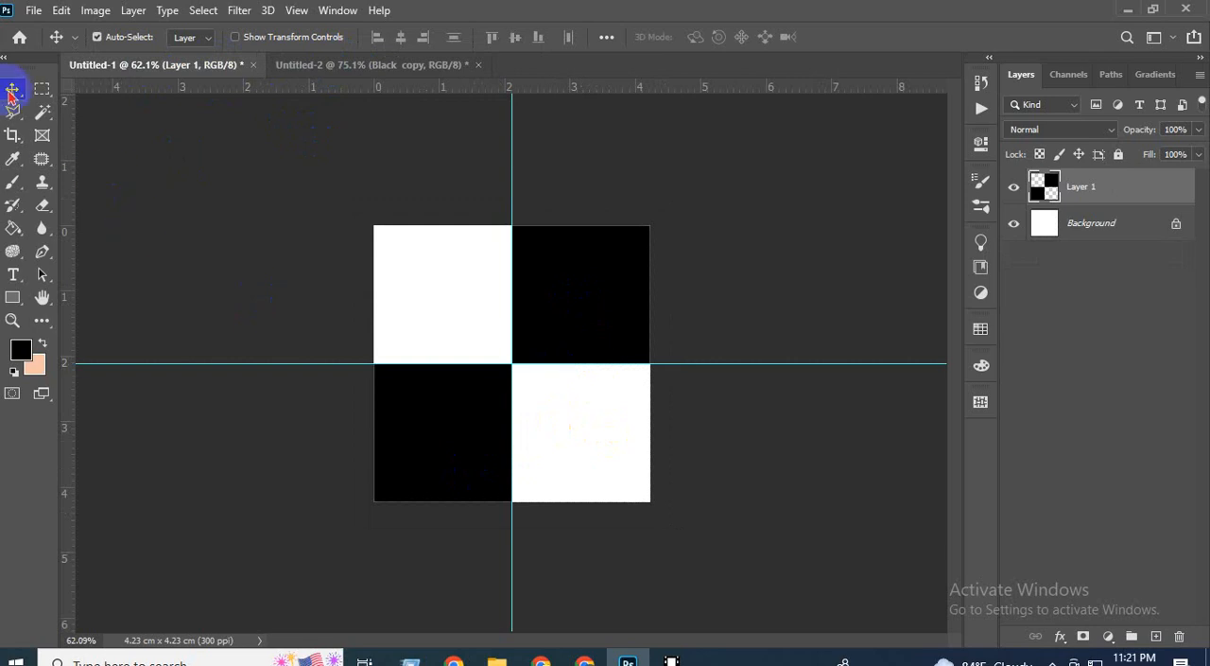
click(271, 266)
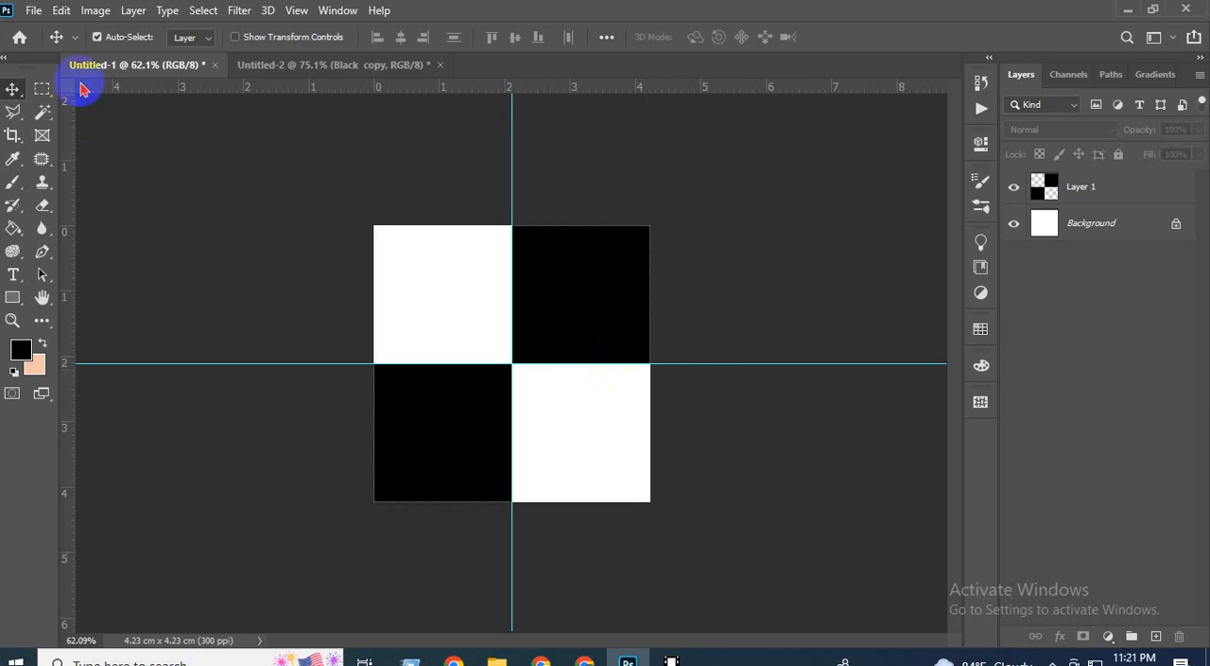
Define the black and white checker tile in Untitled-1 as a pattern named transparent-background.
click(61, 12)
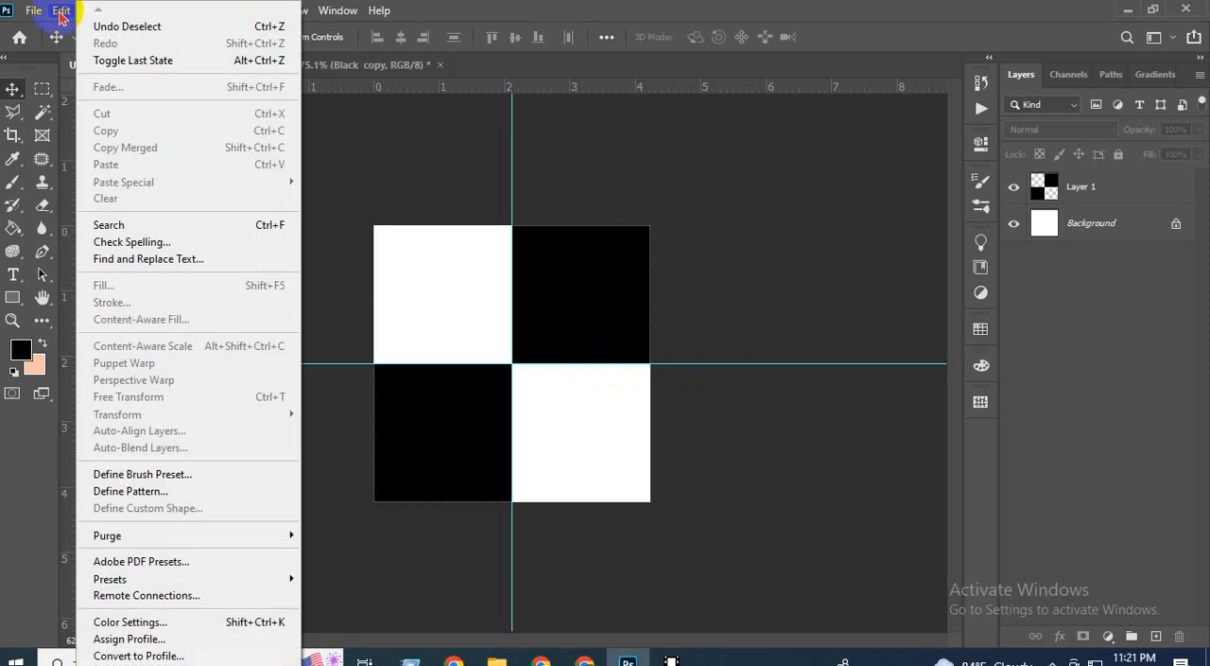
click(149, 492)
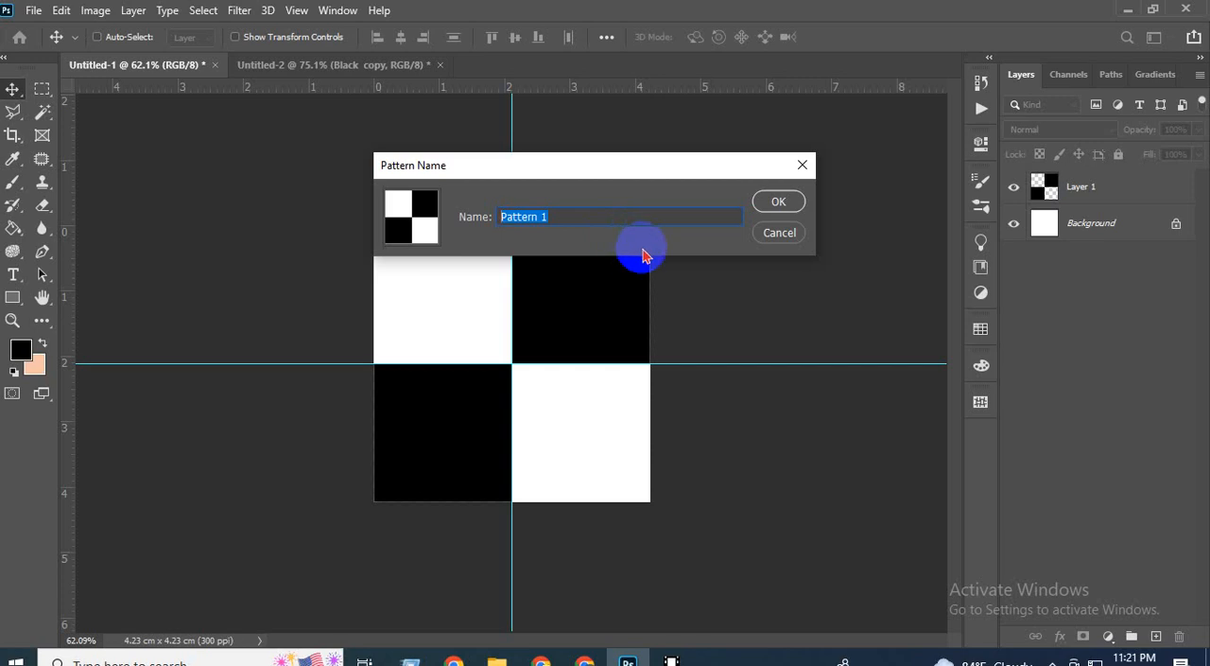
text(transparent-background)
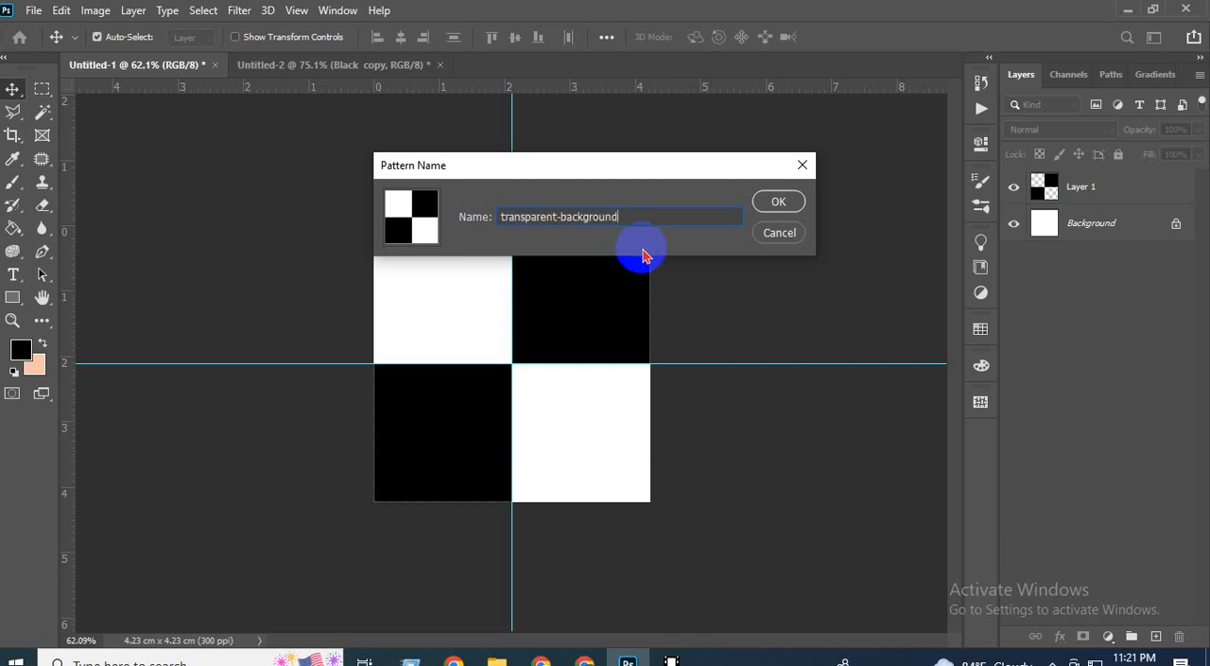
click(779, 204)
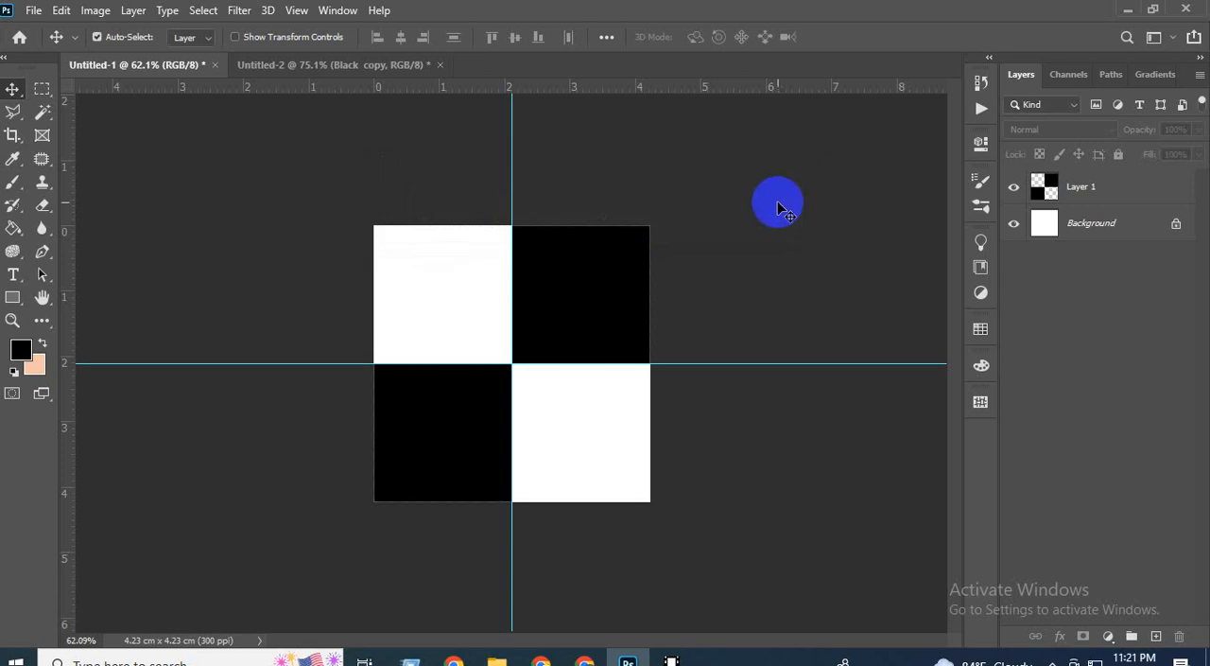
Close the Untitled-2 document without saving it.
click(360, 66)
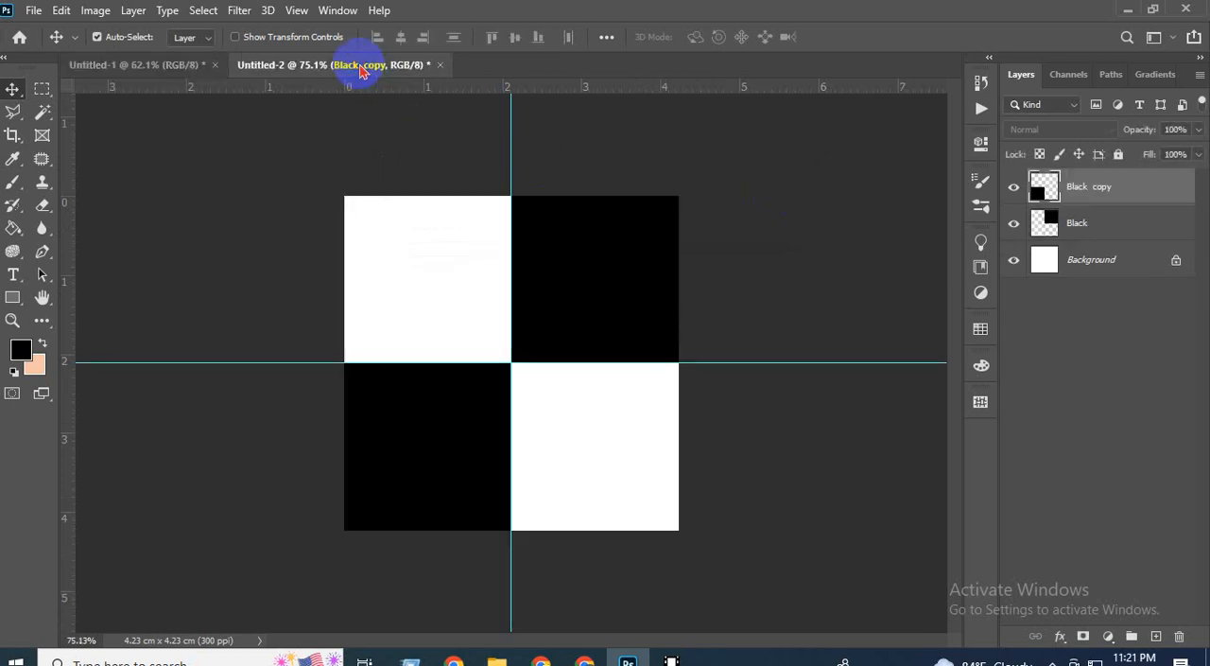
click(439, 66)
click(602, 258)
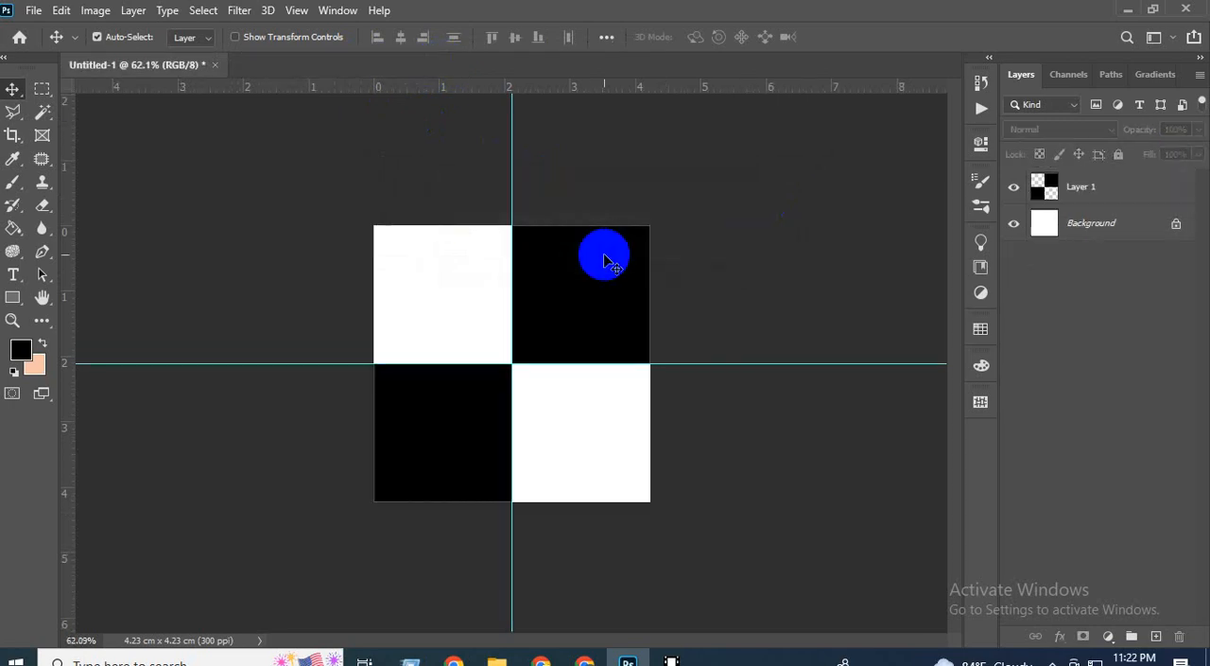
Create a new 2024 x 2024 px document at 300 ppi with transparent background contents from the recent presets.
click(34, 11)
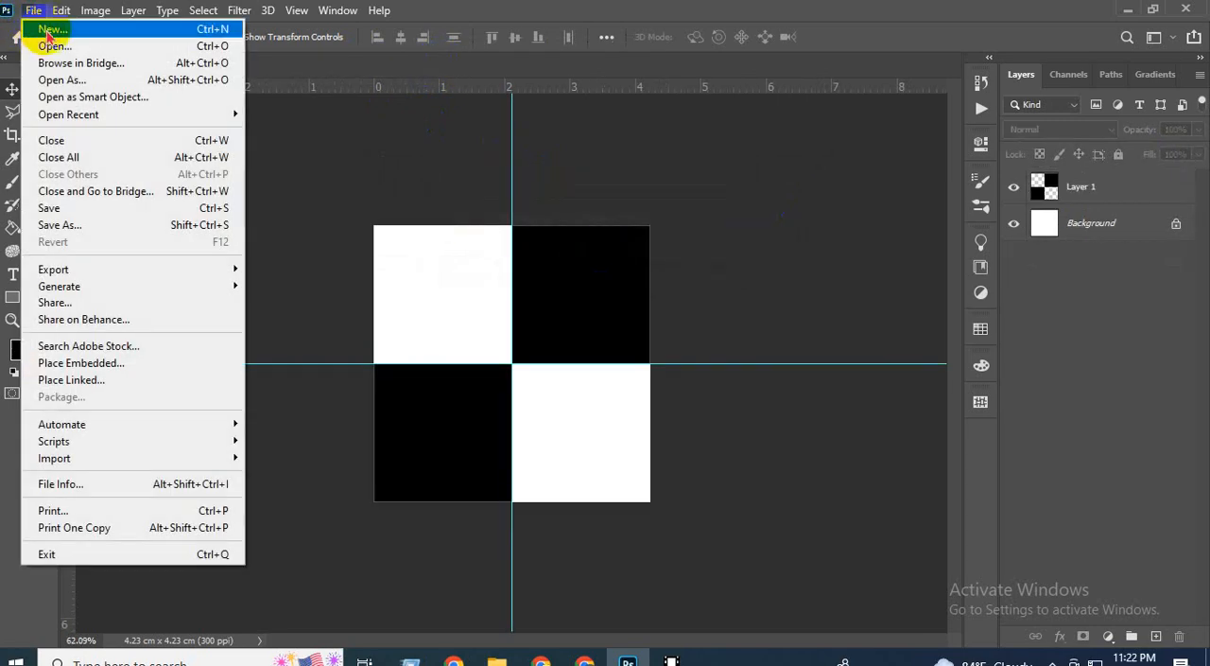
click(82, 34)
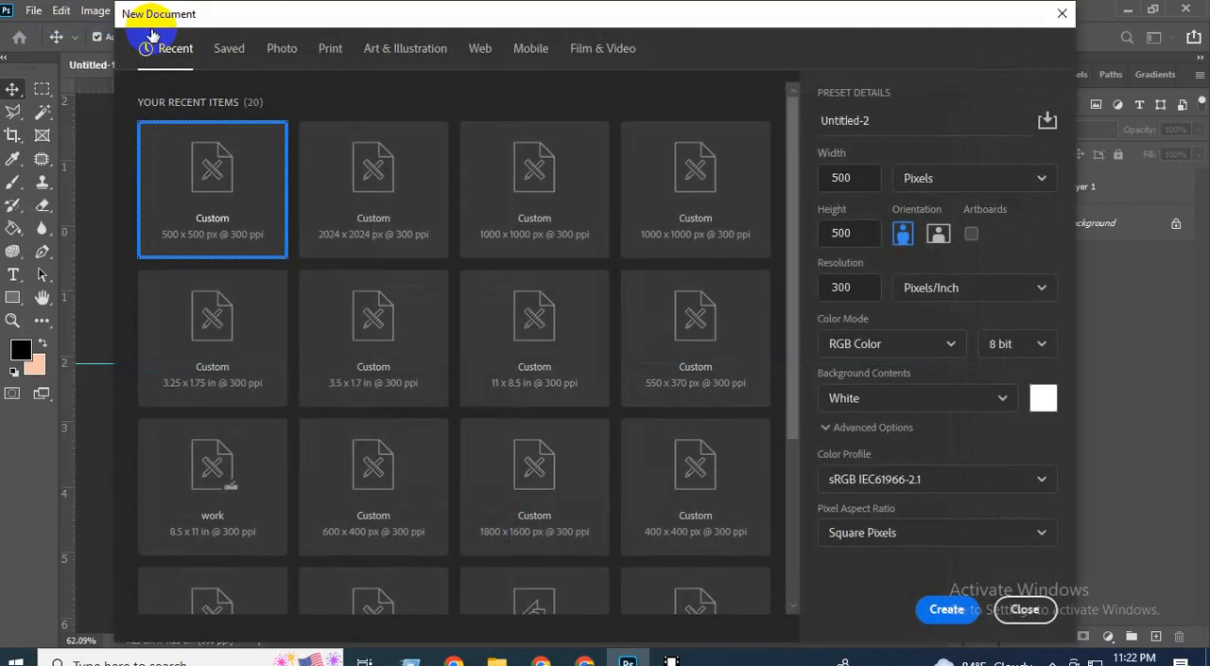
click(479, 271)
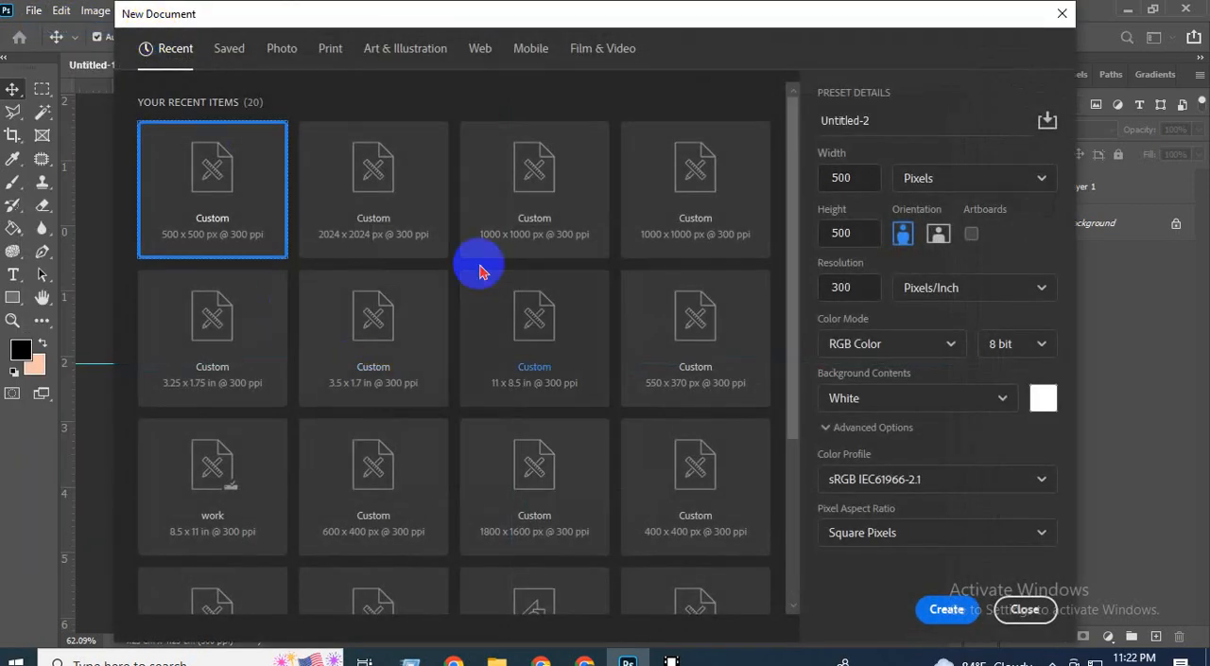
click(375, 185)
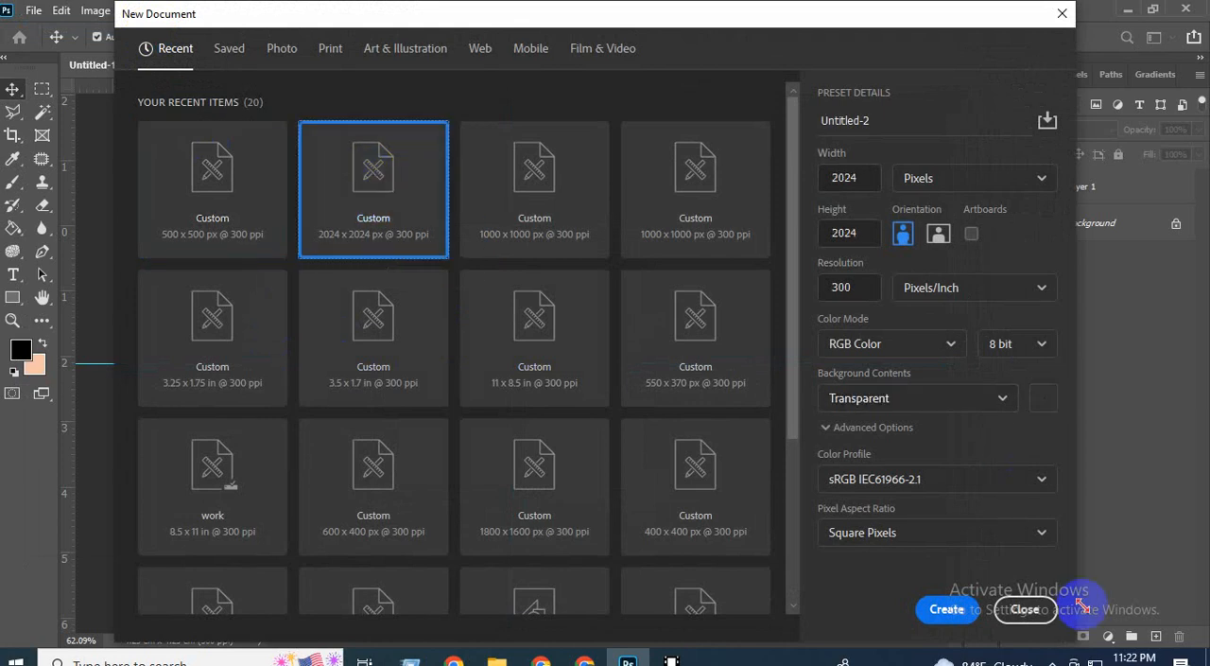
click(946, 611)
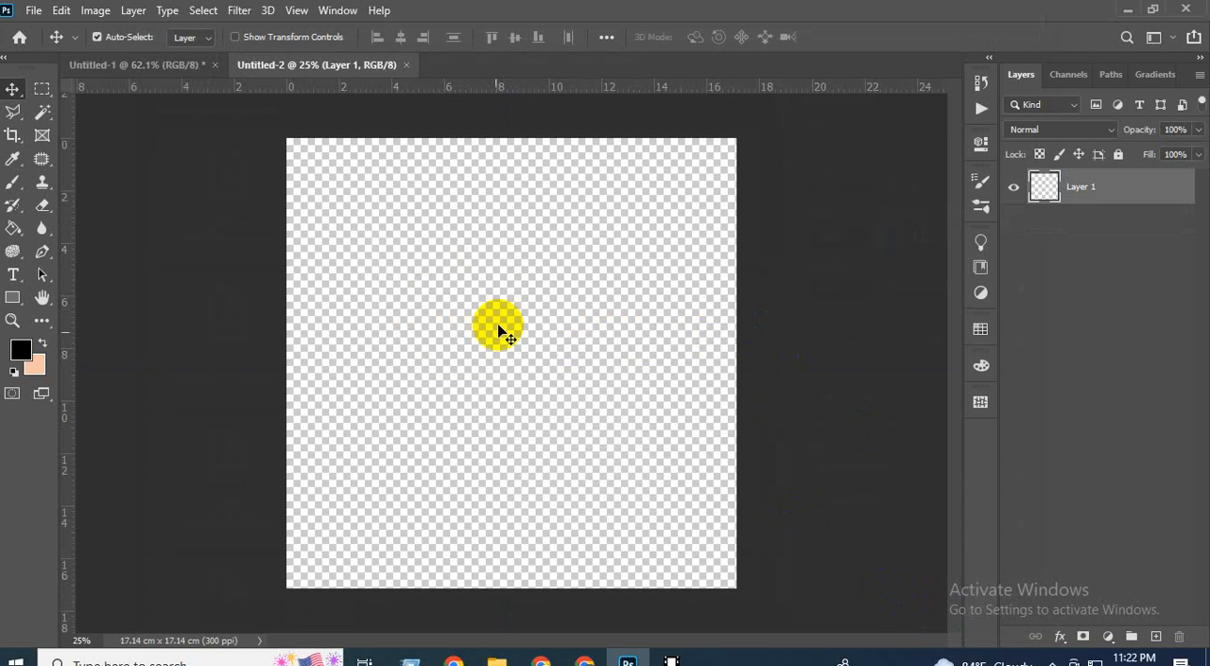
scroll(567, 331, up, 5)
scroll(605, 327, down, 5)
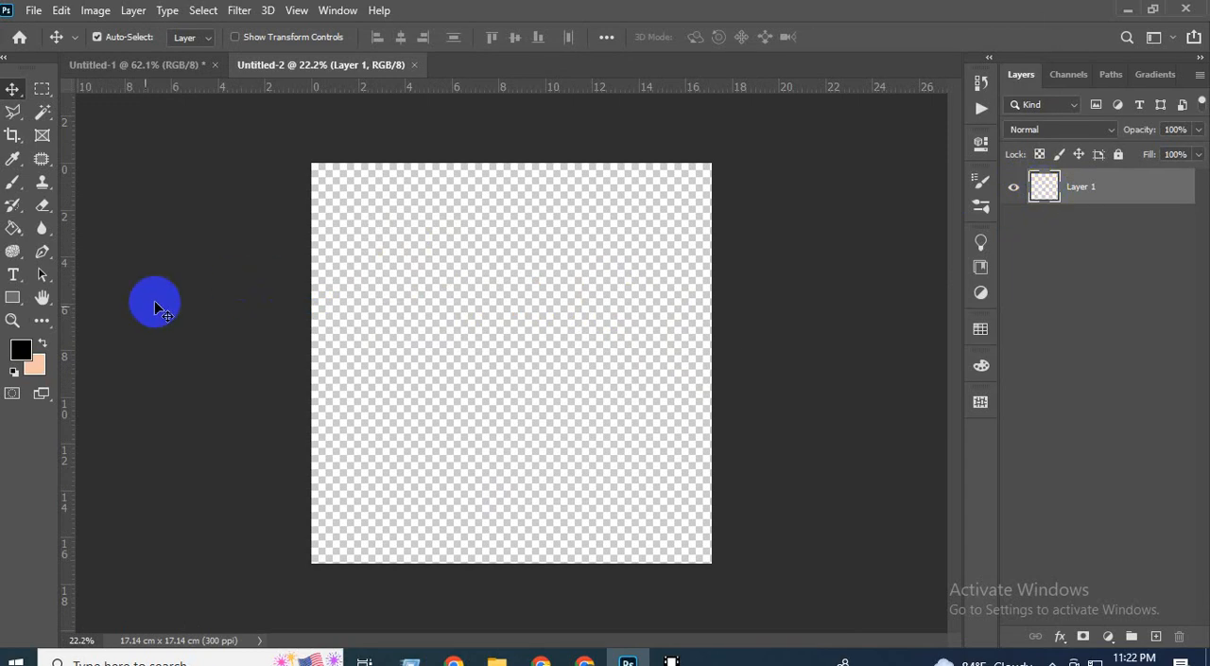
Change the foreground colour to white and fill Layer 1 with it.
click(20, 349)
drag(717, 254, 626, 173)
click(1059, 189)
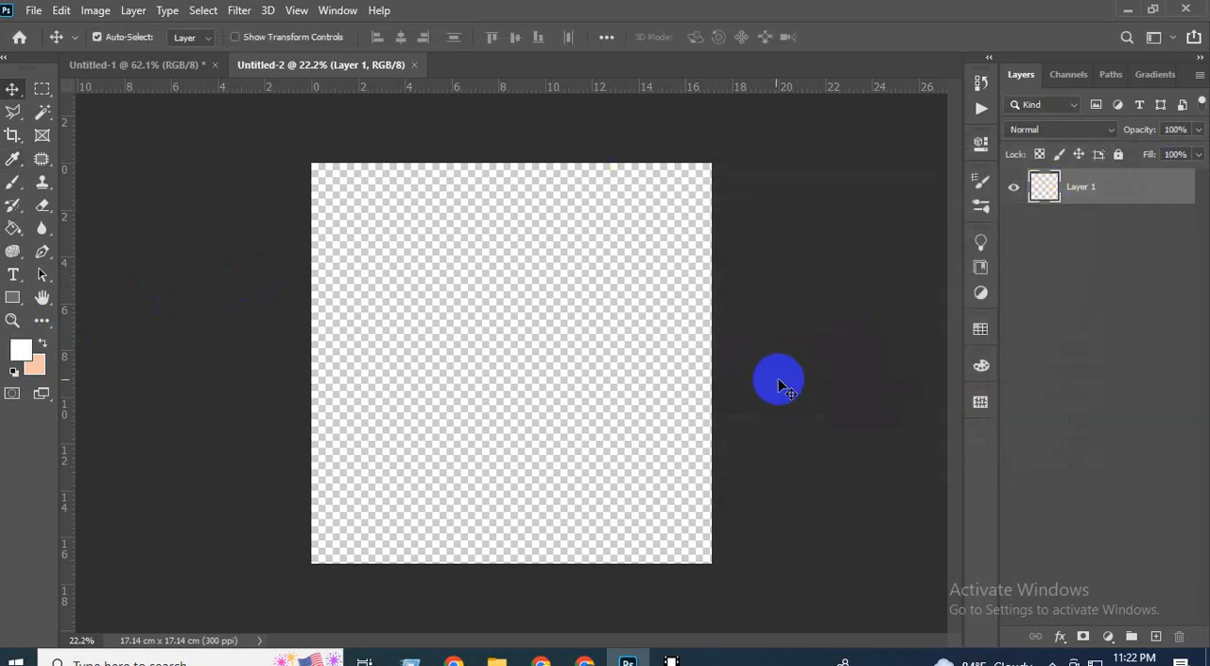
key(alt+BackSpace)
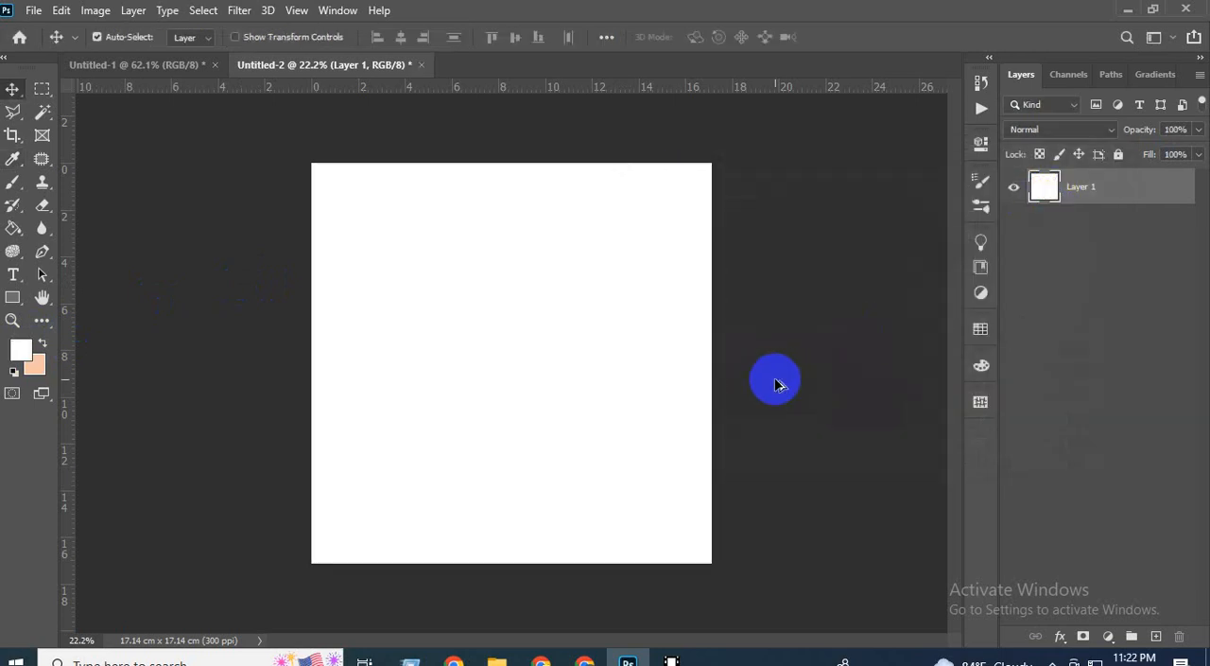
click(1113, 367)
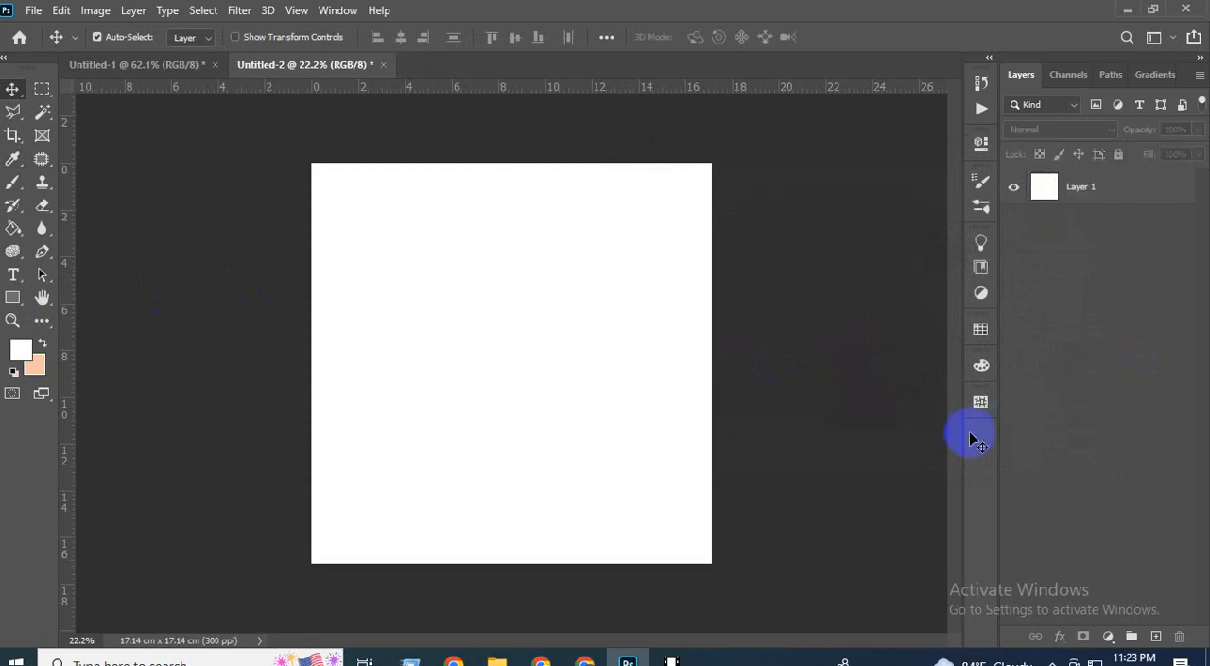
Add a Pattern fill layer with the black and white checker pattern above Layer 1.
click(1115, 191)
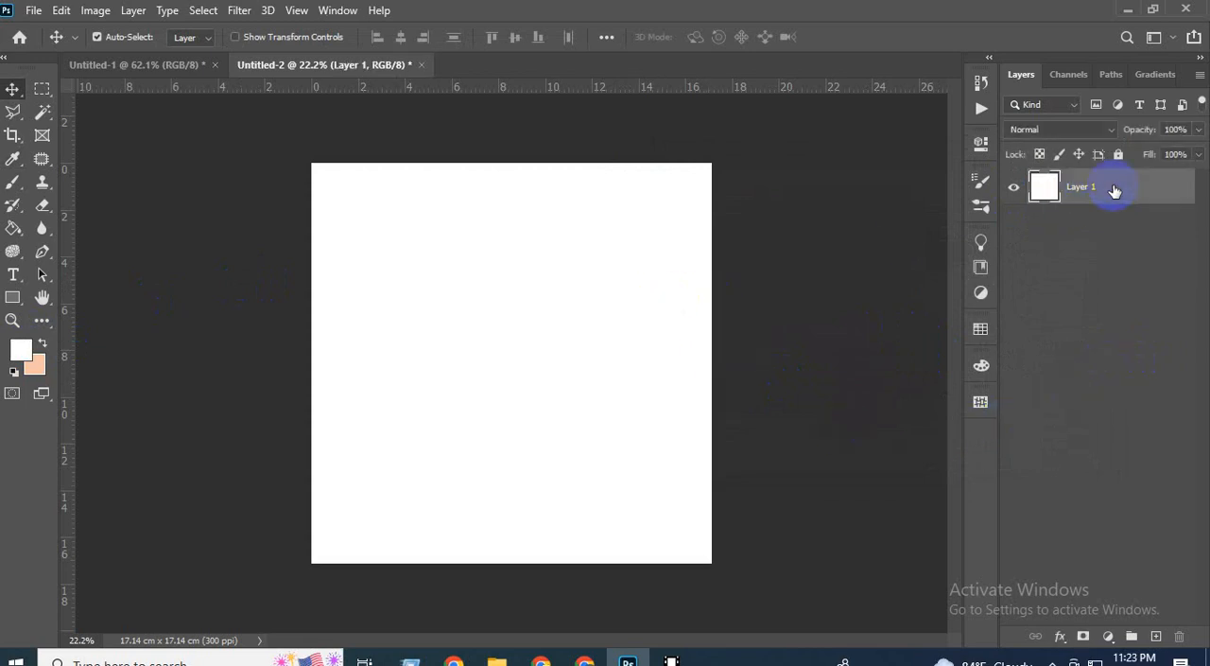
click(1115, 641)
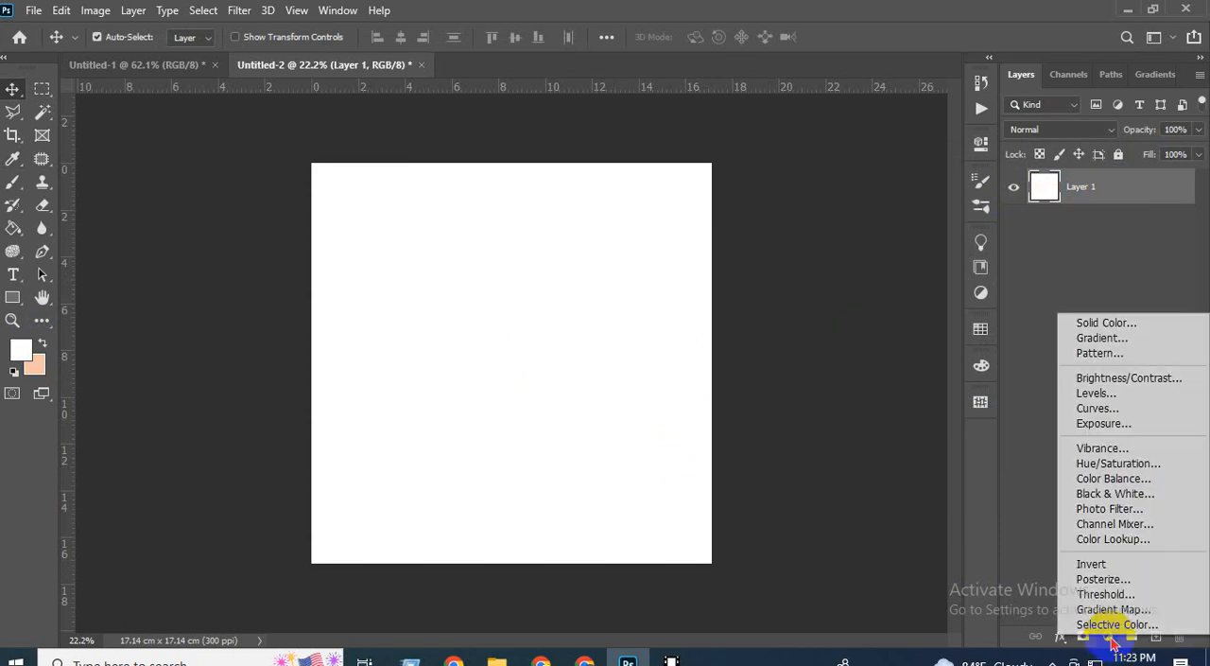
click(1095, 357)
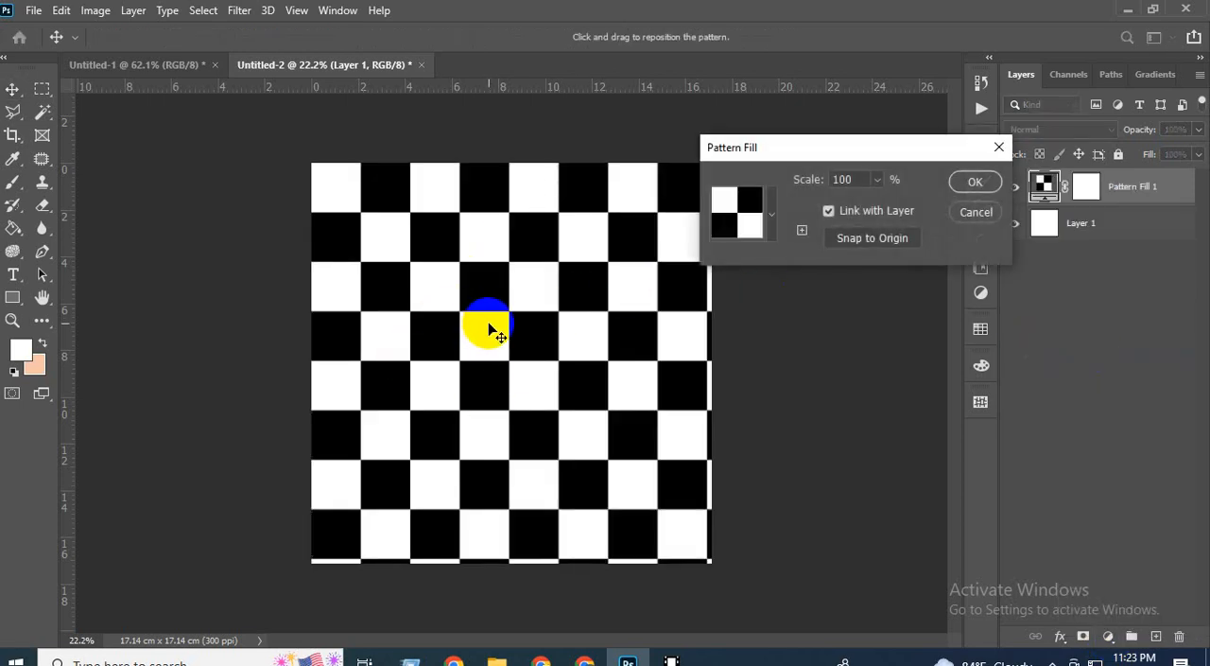
Set the checker pattern fill's scale to 25% and apply the fill.
double_click(854, 180)
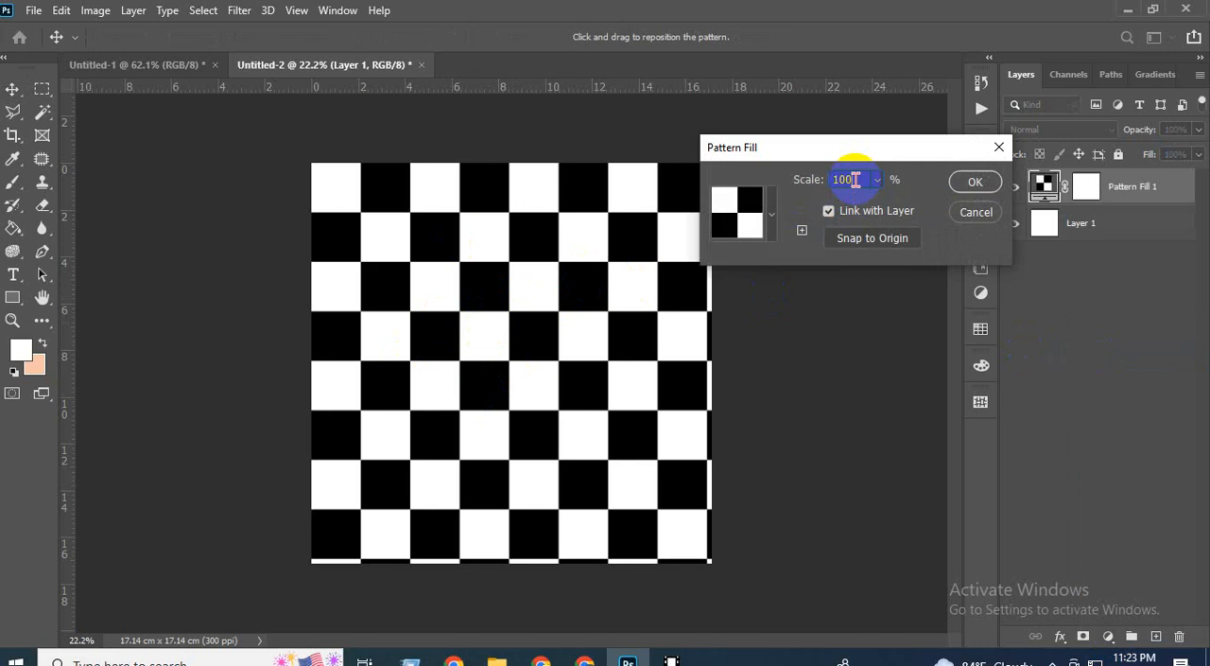
scroll(853, 180, down, 20)
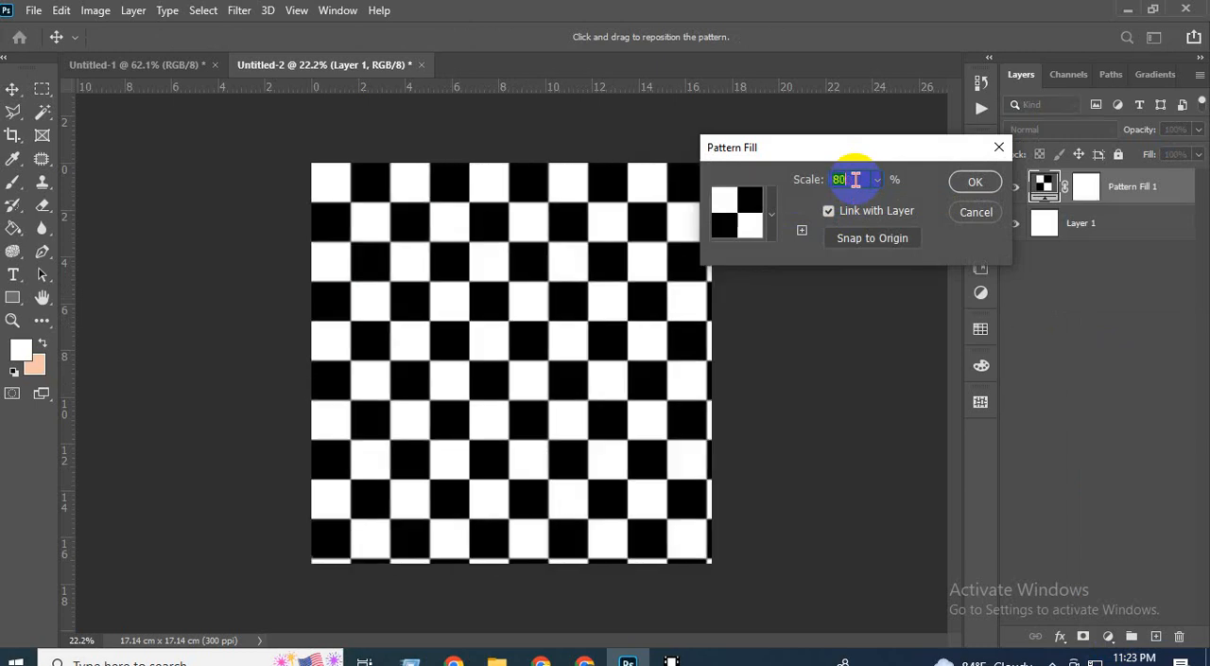
scroll(854, 180, down, 20)
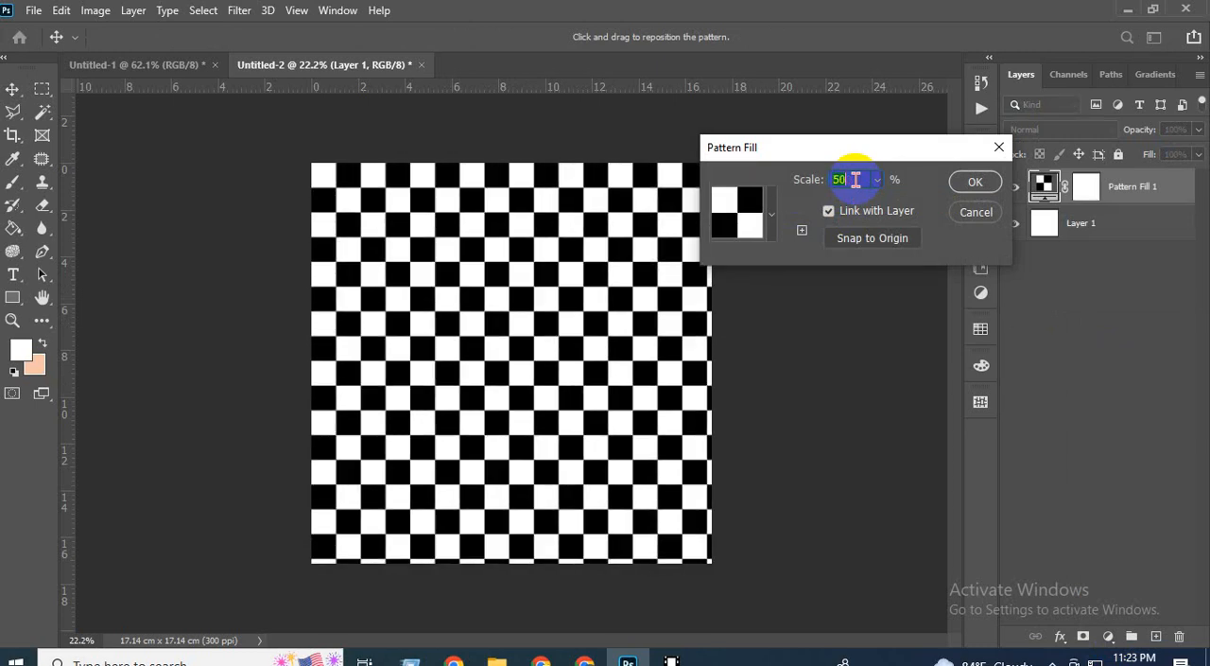
scroll(854, 179, down, 20)
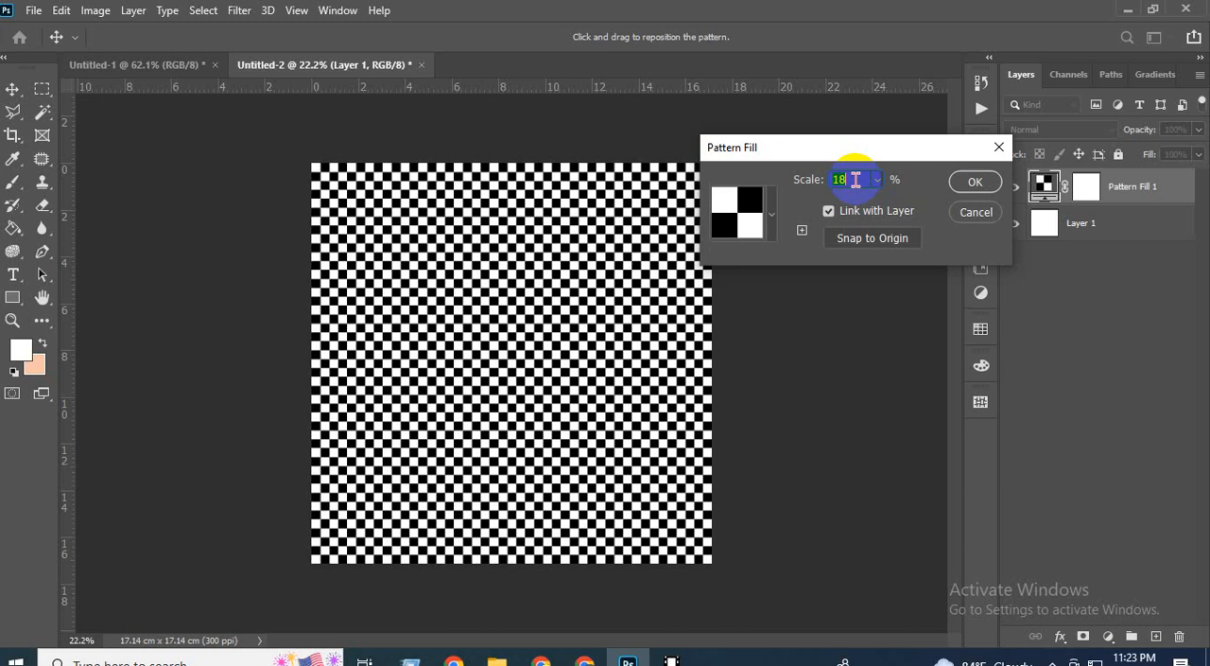
scroll(854, 179, up, 7)
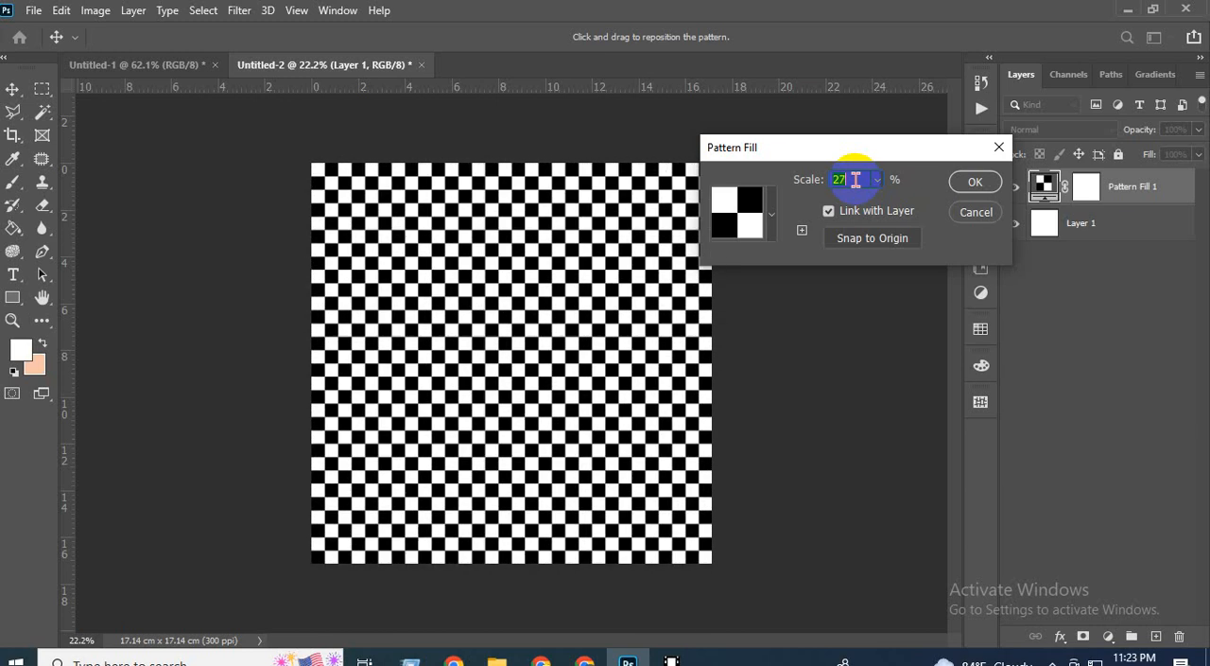
scroll(854, 180, up, 1)
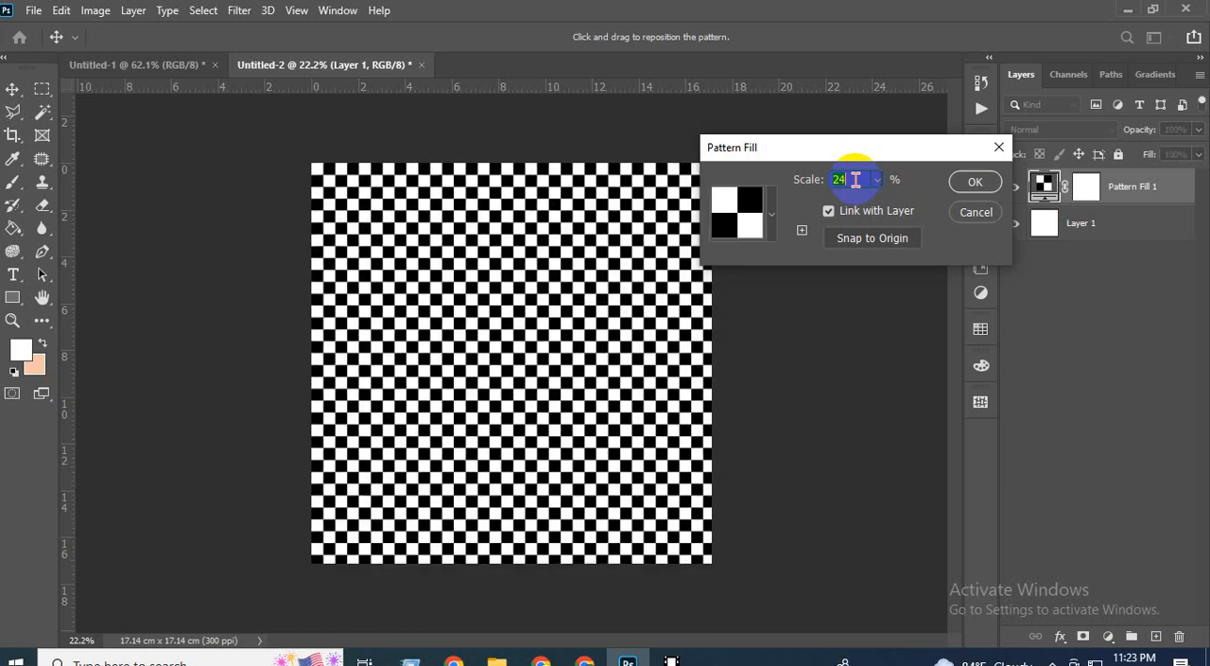
scroll(854, 180, up, 1)
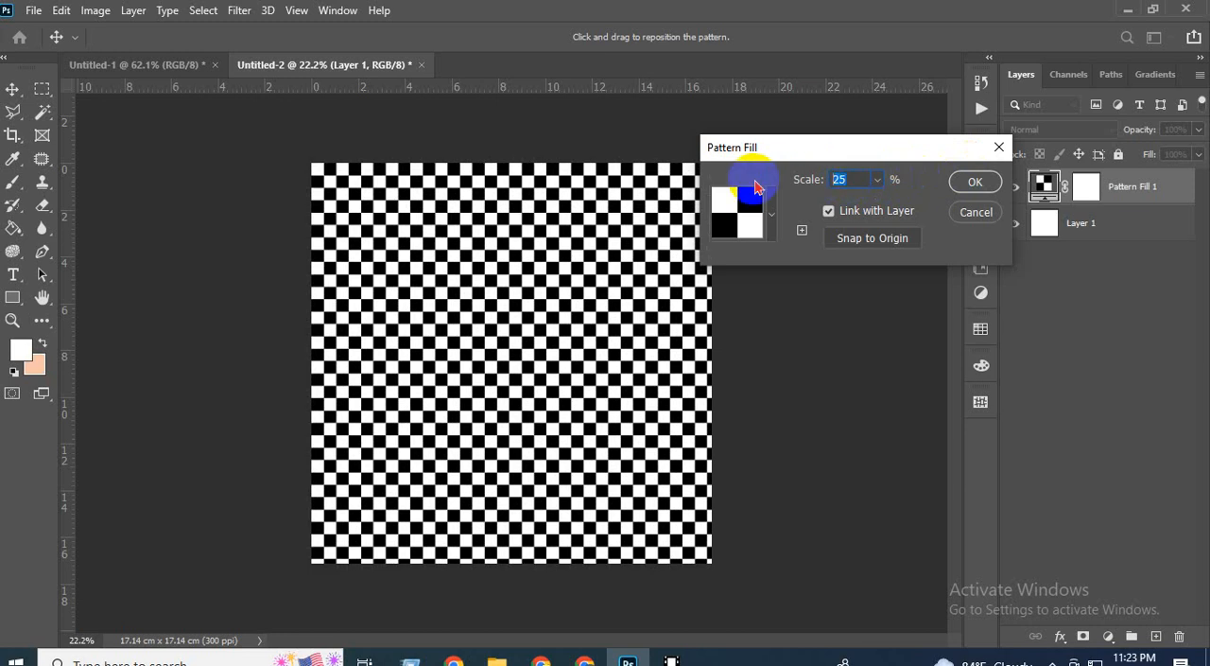
text(1)
key(BackSpace)
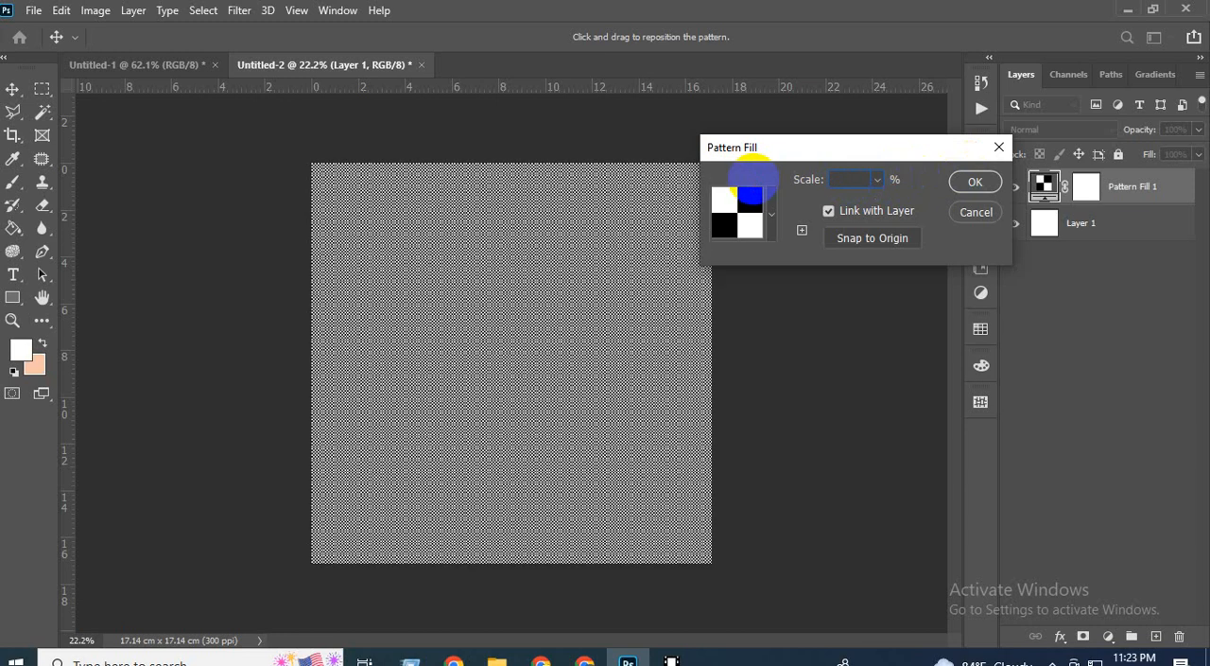
text(25)
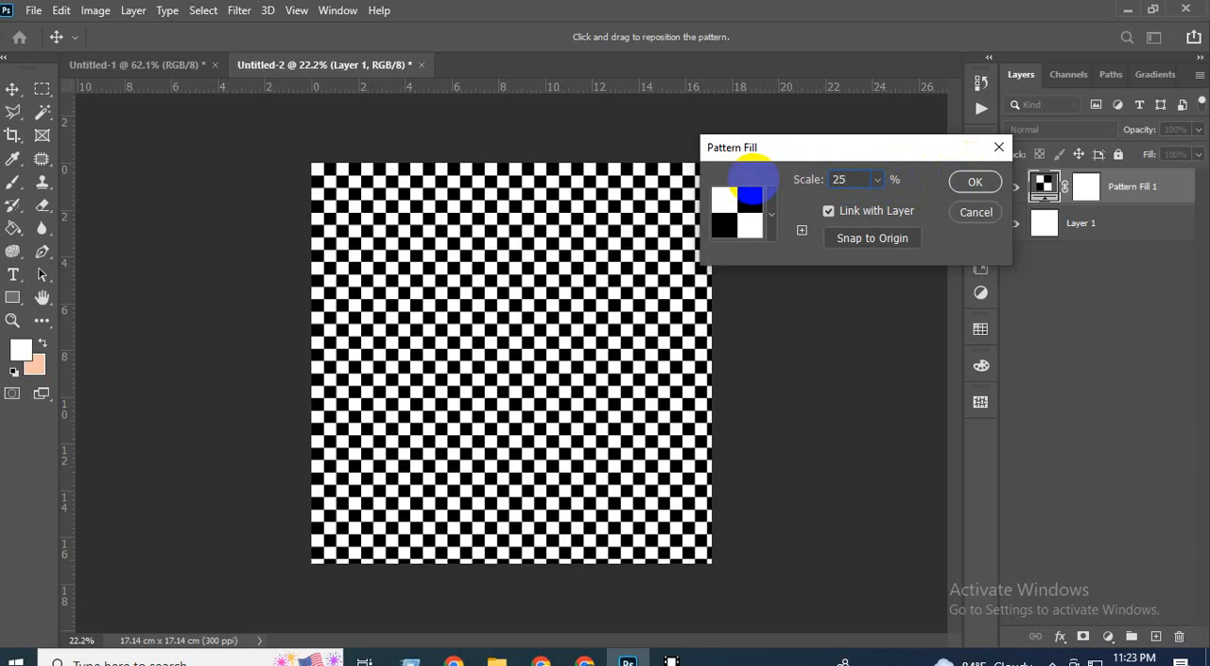
key(Return)
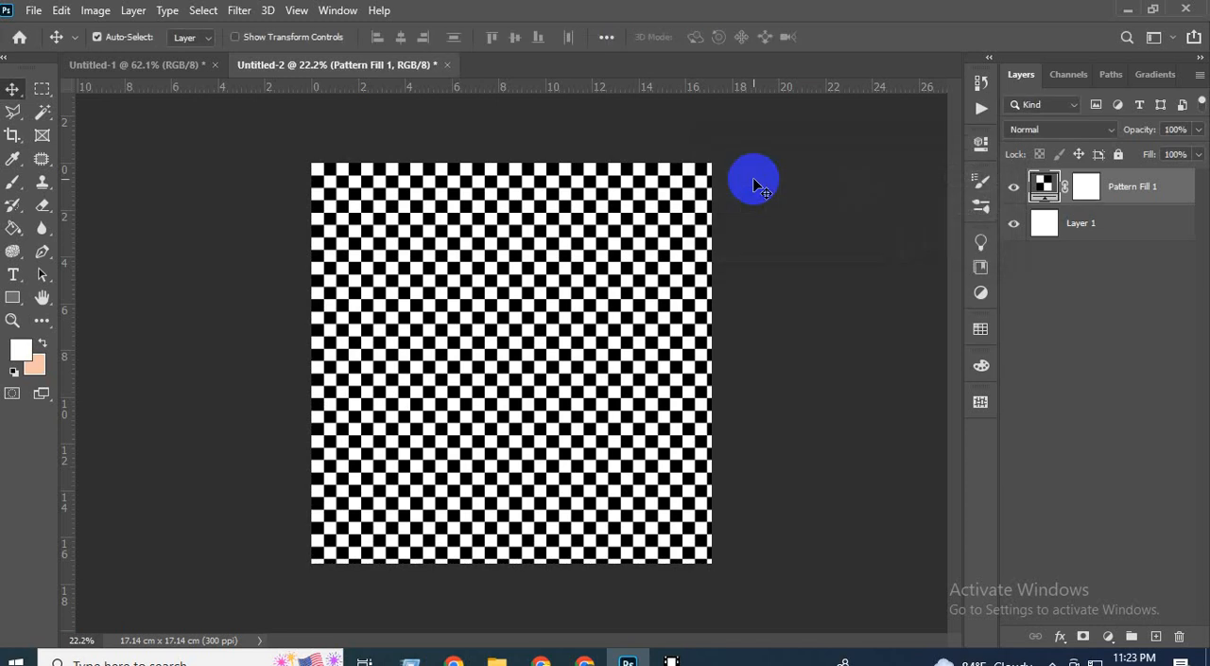
Lower the opacity of the Pattern Fill 1 layer to 25%.
click(1189, 129)
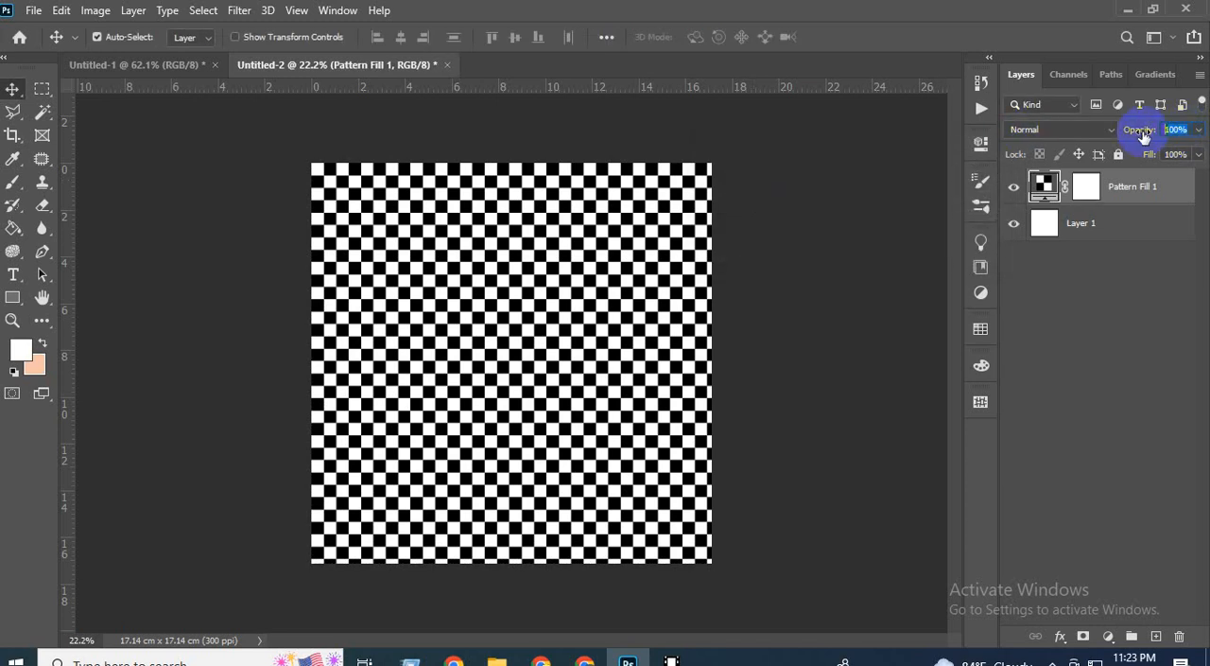
text(25)
key(Return)
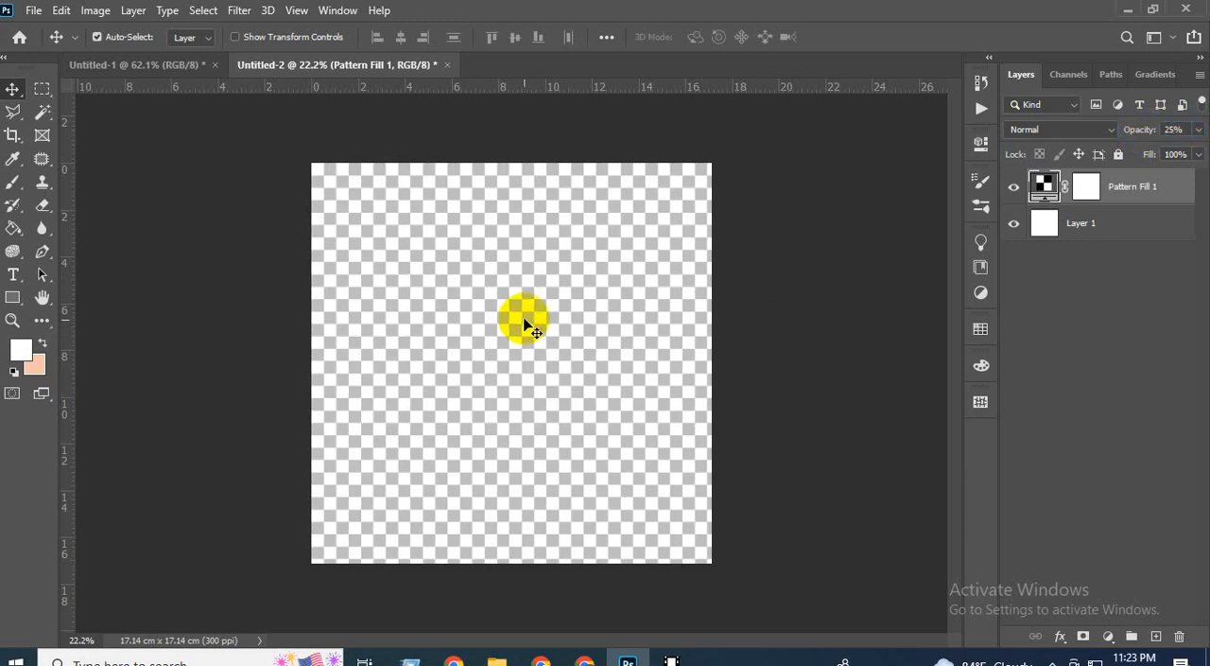
Inspect the checker edges up close and change the Pattern Fill 1 layer's pattern scale to 30%.
scroll(527, 331, up, 5)
scroll(529, 341, up, 7)
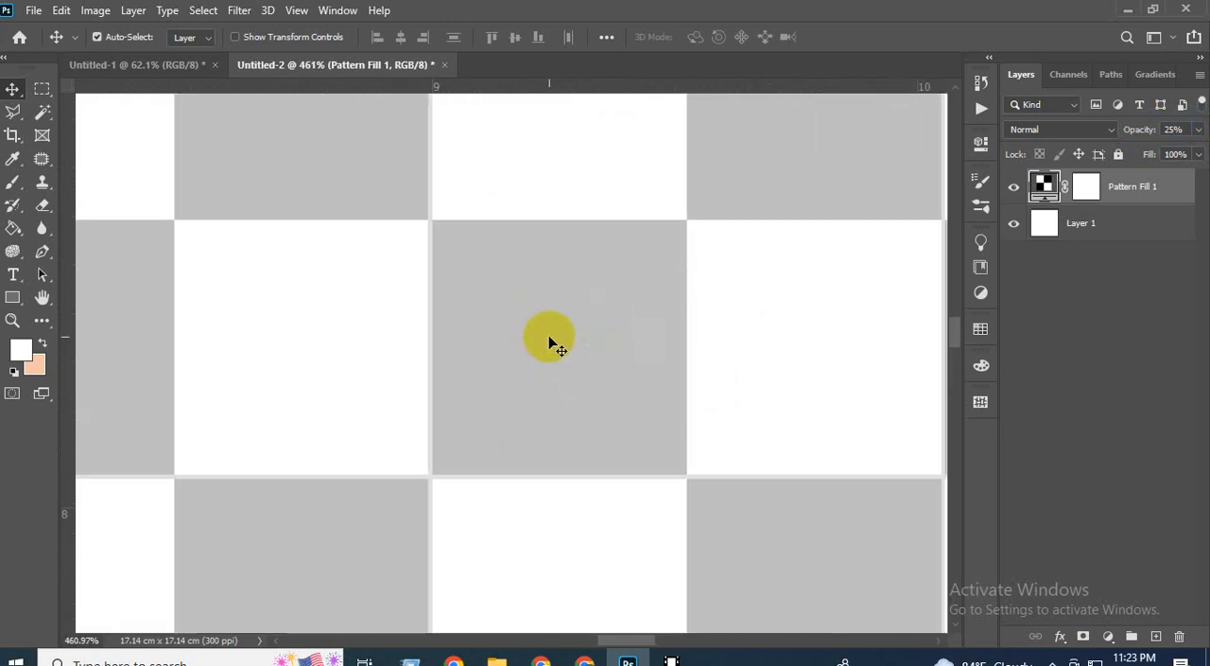
scroll(539, 343, down, 1)
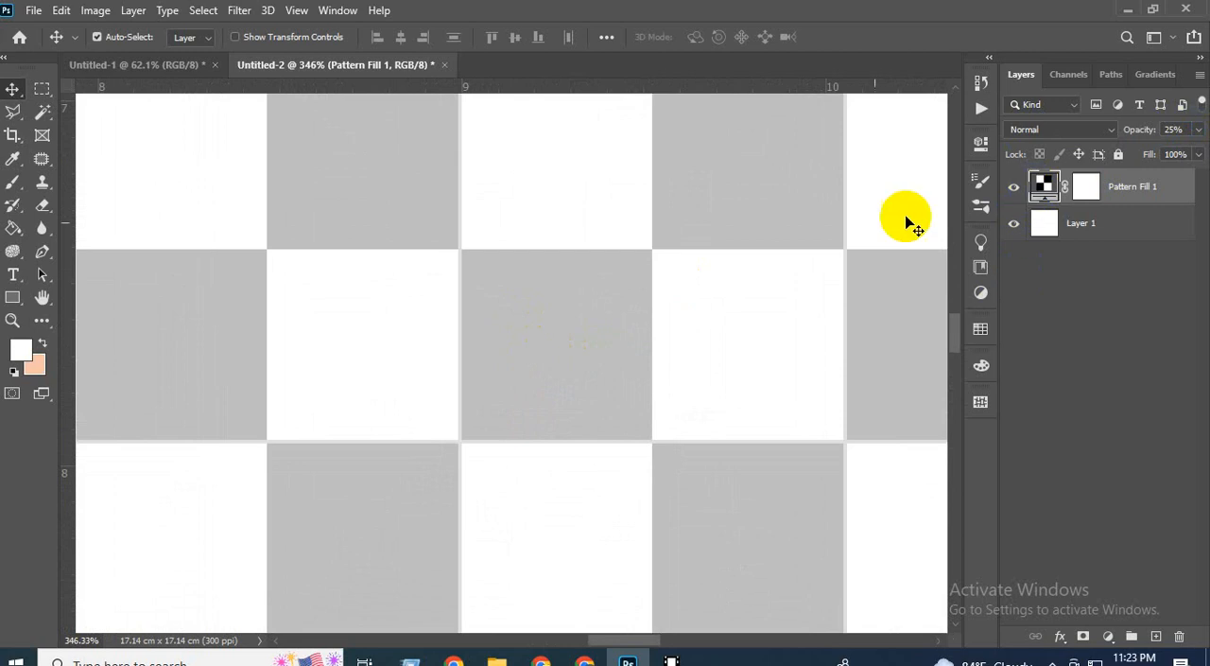
double_click(1042, 187)
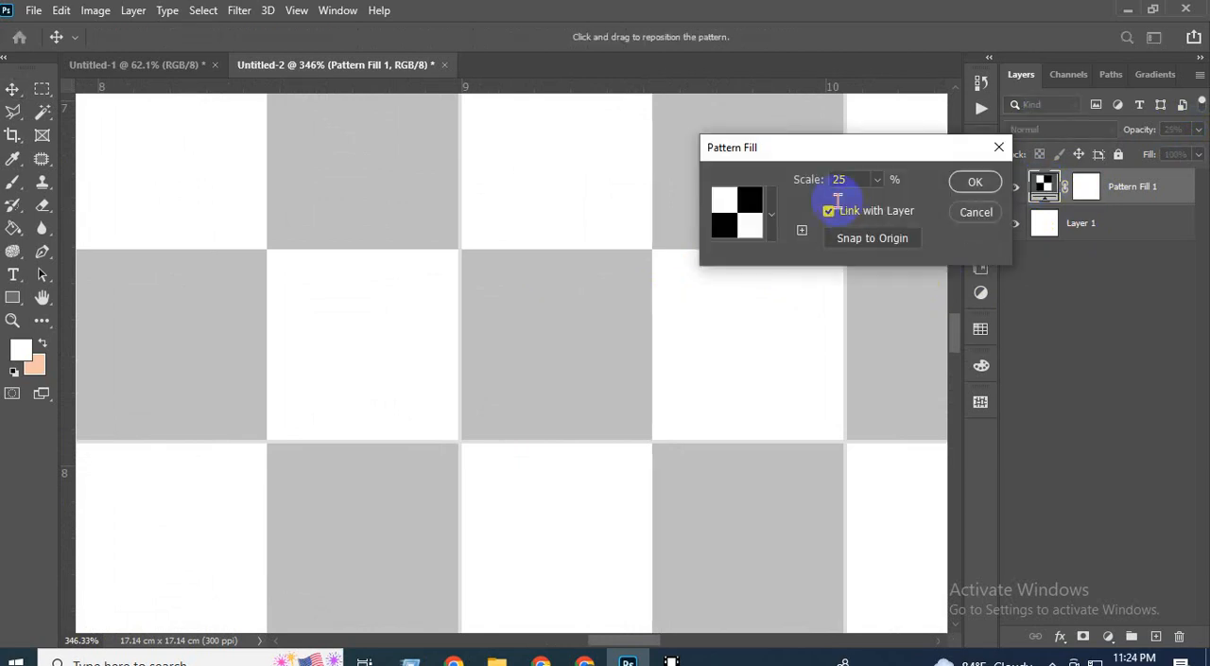
scroll(857, 180, up, 4)
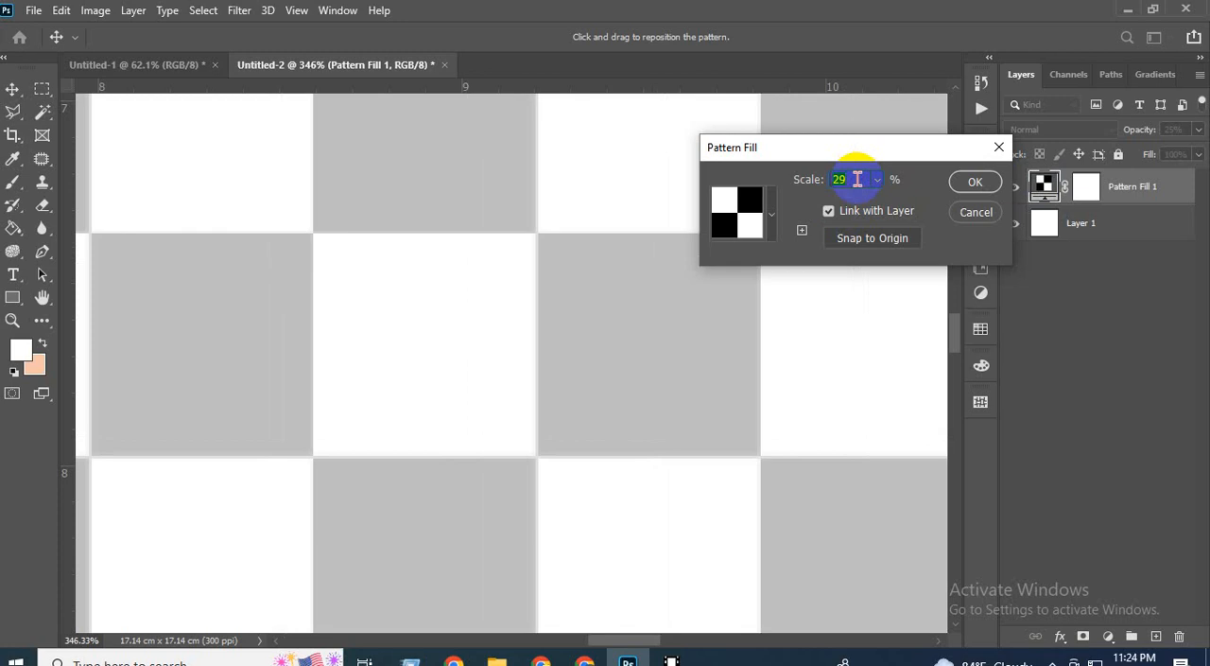
scroll(858, 180, down, 9)
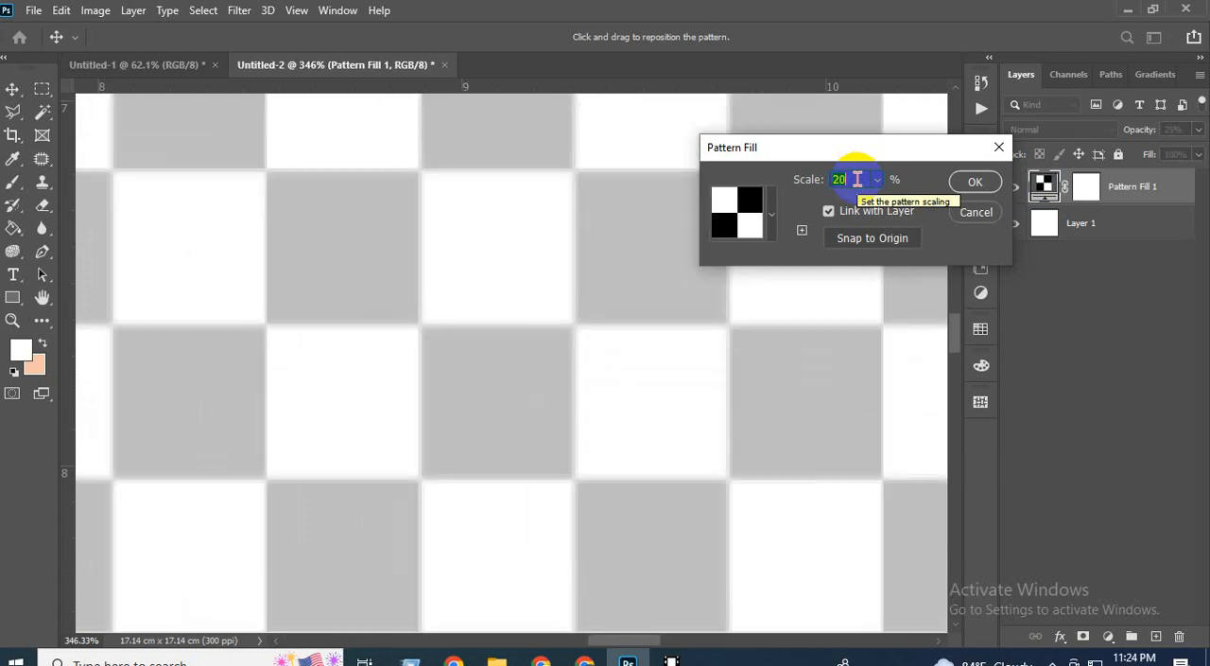
scroll(857, 180, down, 4)
scroll(858, 179, up, 3)
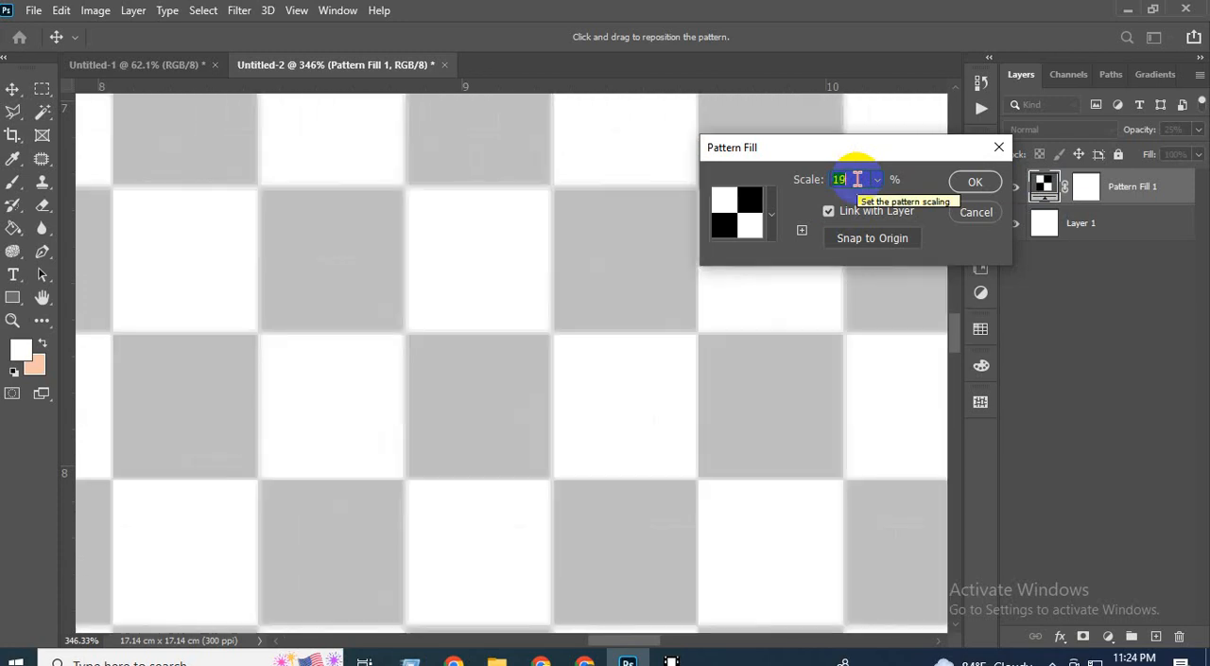
scroll(857, 179, up, 8)
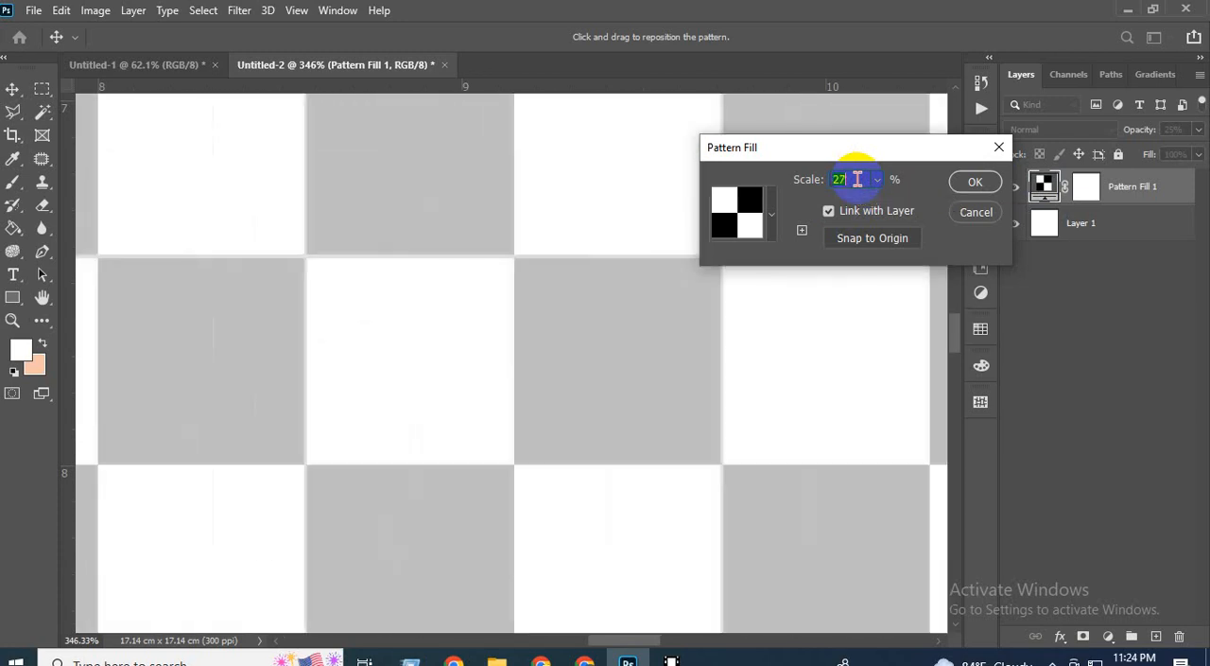
scroll(857, 180, up, 3)
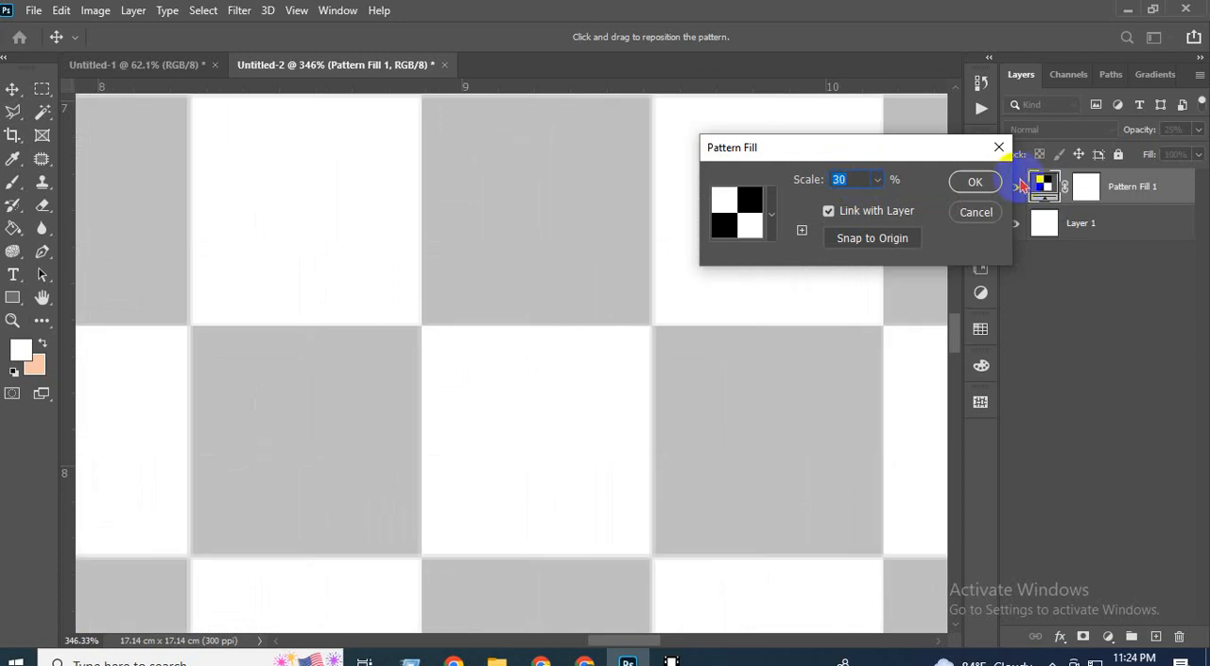
click(974, 181)
scroll(704, 279, down, 3)
scroll(705, 279, down, 6)
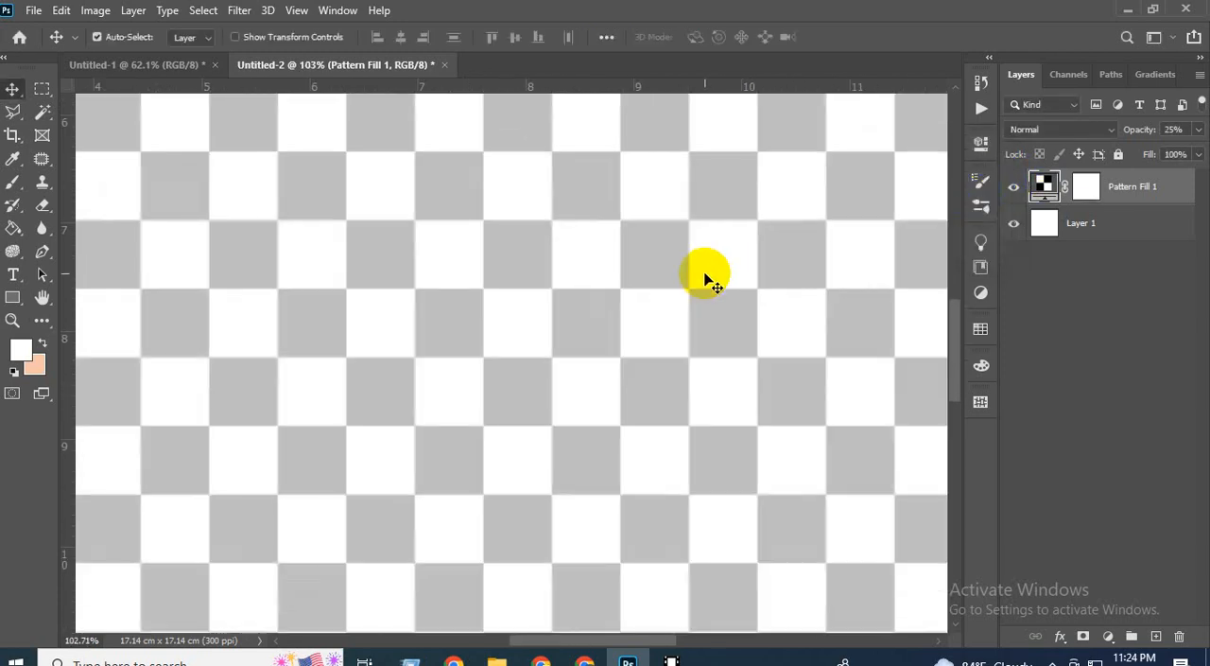
scroll(507, 359, up, 3)
scroll(507, 359, down, 1)
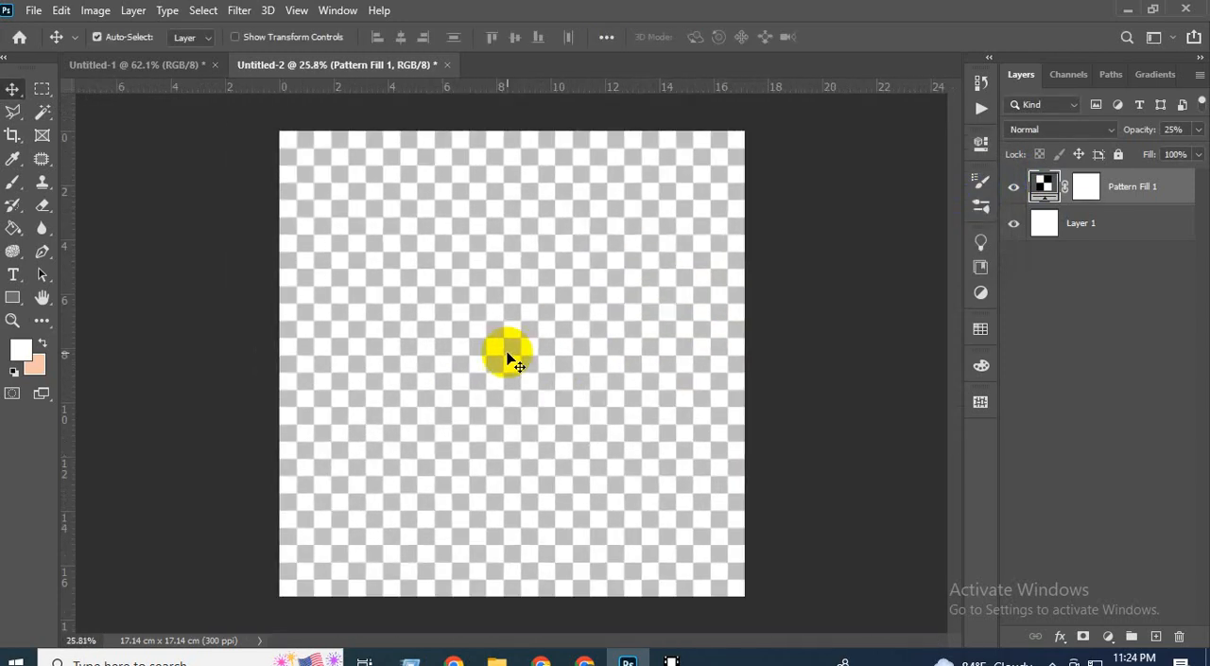